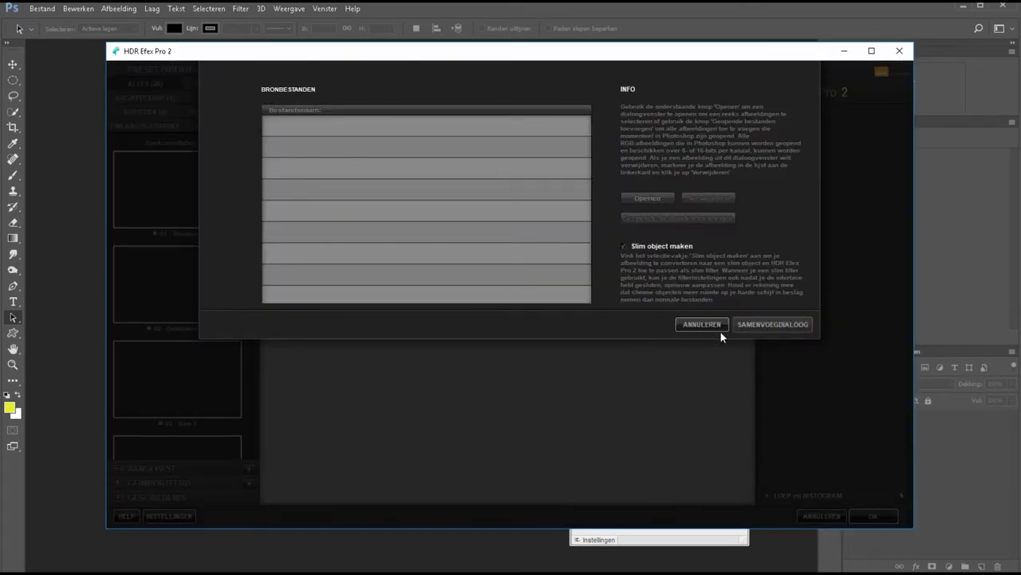
# Step: Cancel the HDR Efex Pro 2 merge dialog that has no source files and return to Photoshop
pyautogui.click(693, 328)
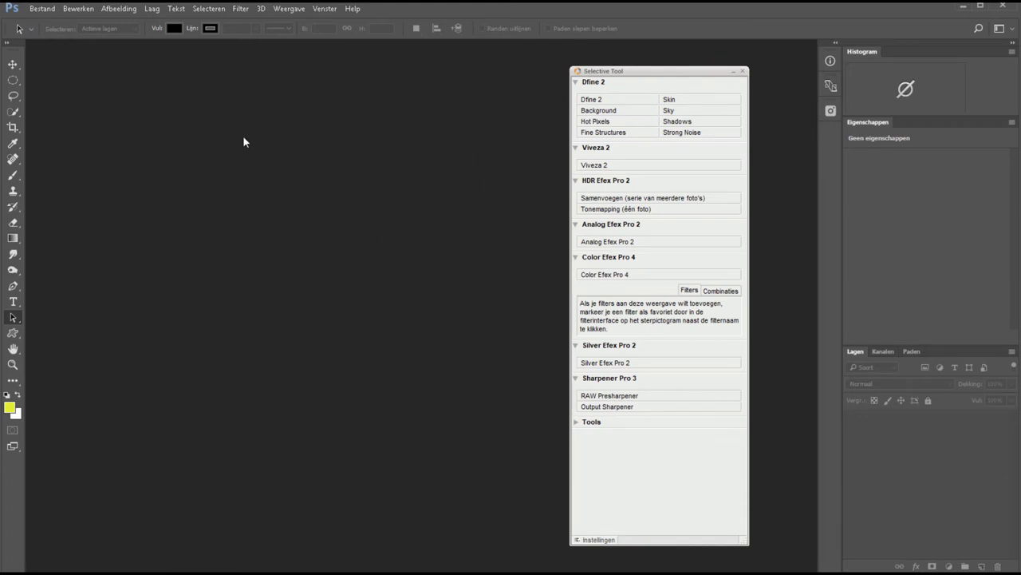
pyautogui.click(240, 8)
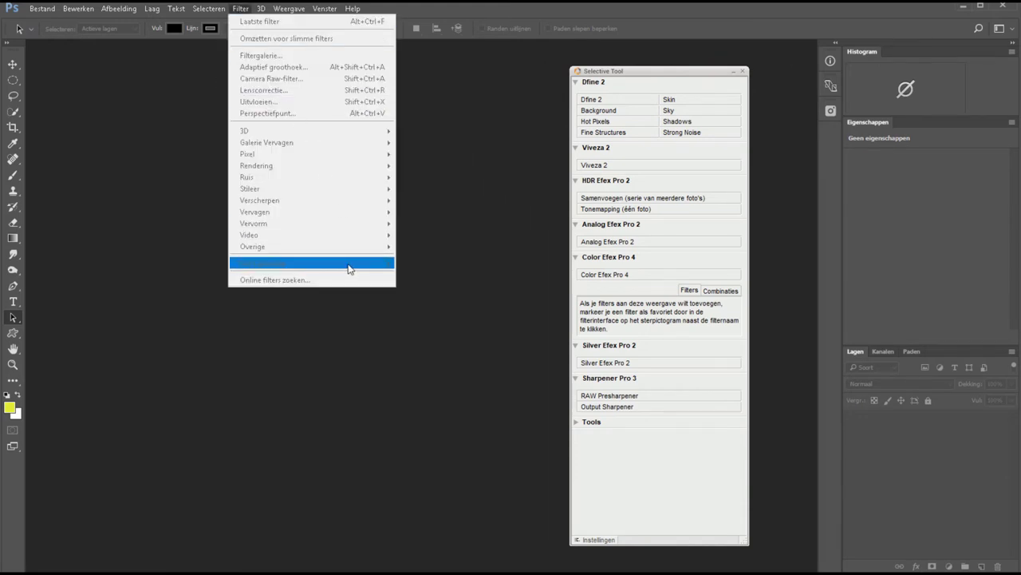
# Step: Close the Nik filter list and open _JDJ0126.jpg from Bridge's hdr folder in Photoshop CC 2017
pyautogui.click(440, 252)
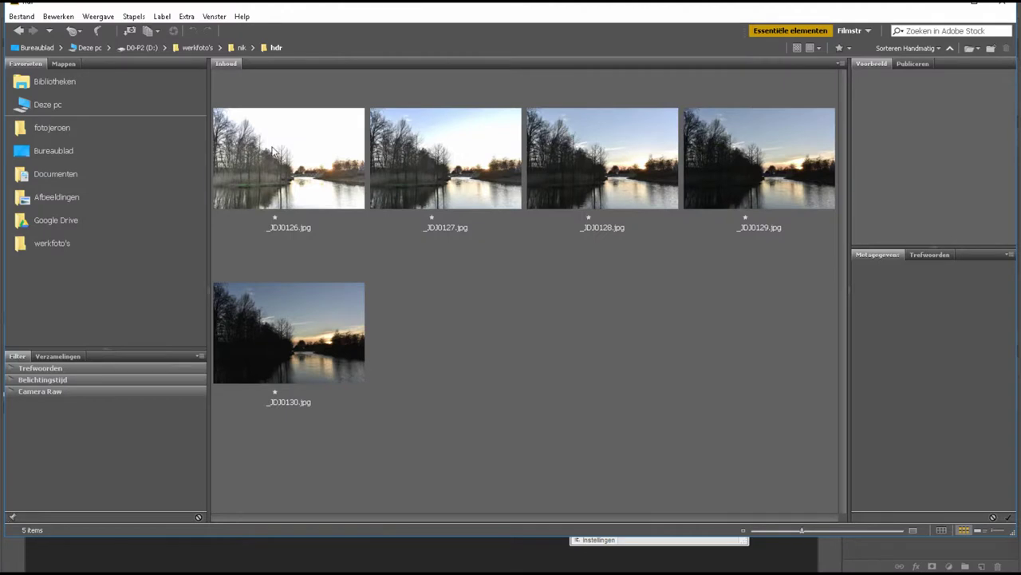
pyautogui.click(307, 181)
pyautogui.rightClick(306, 168)
pyautogui.moveTo(346, 187)
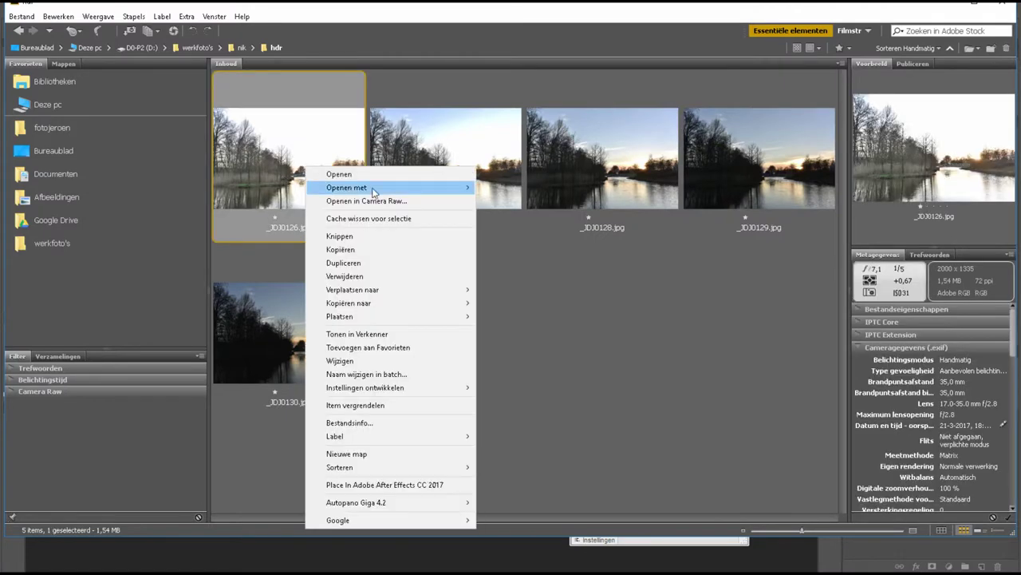
pyautogui.click(289, 187)
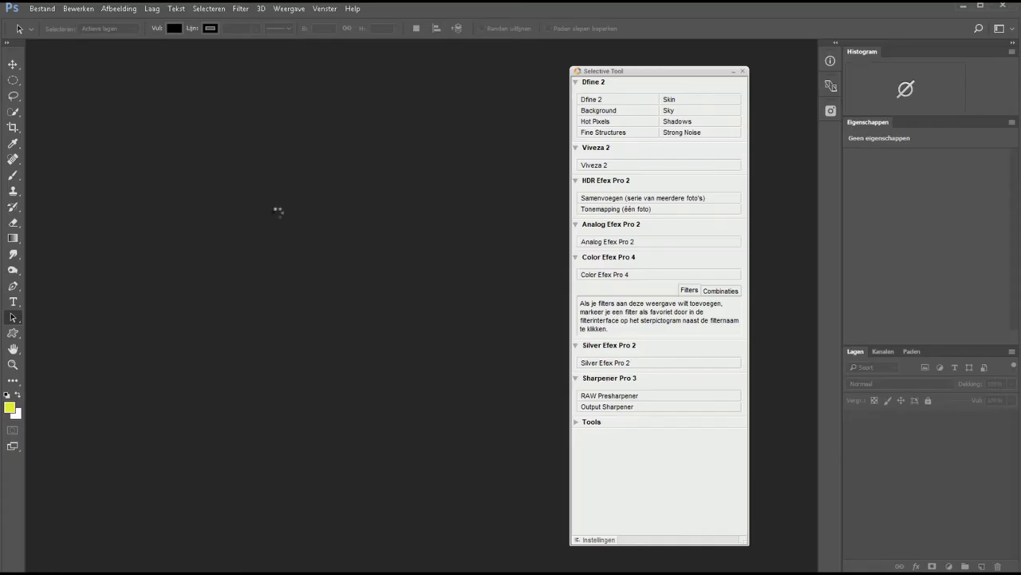
pyautogui.click(240, 9)
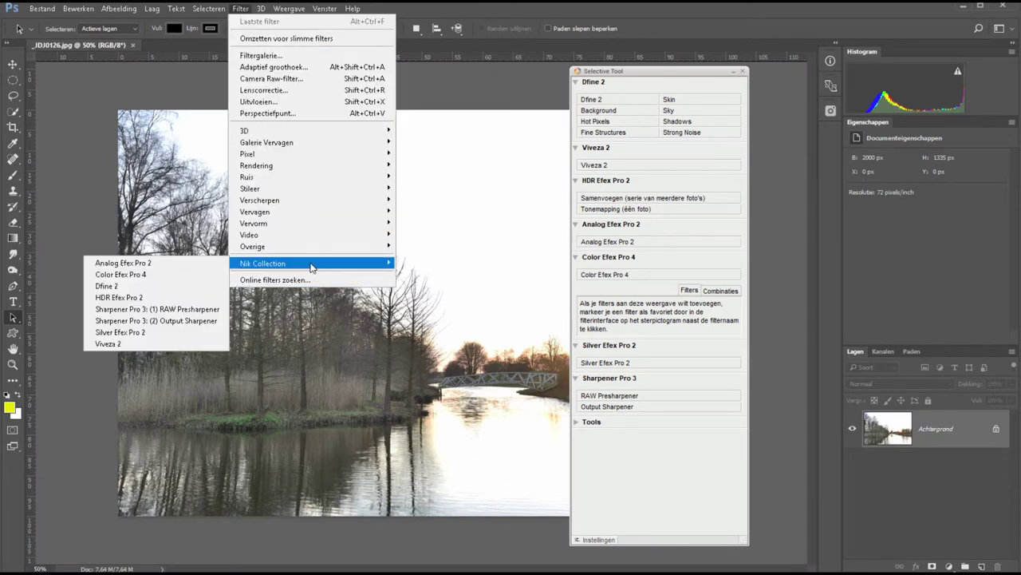
pyautogui.moveTo(315, 264)
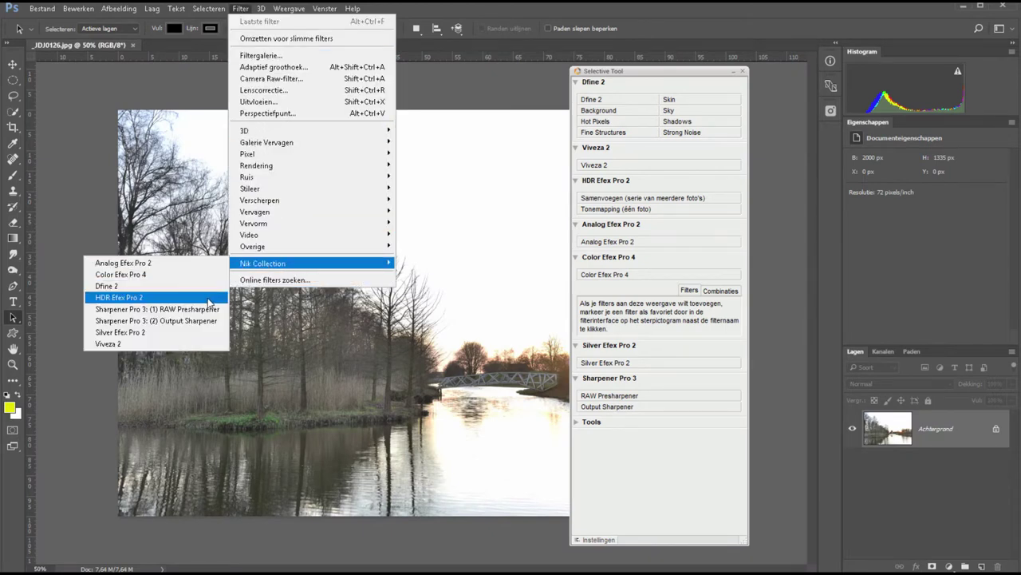
pyautogui.click(206, 301)
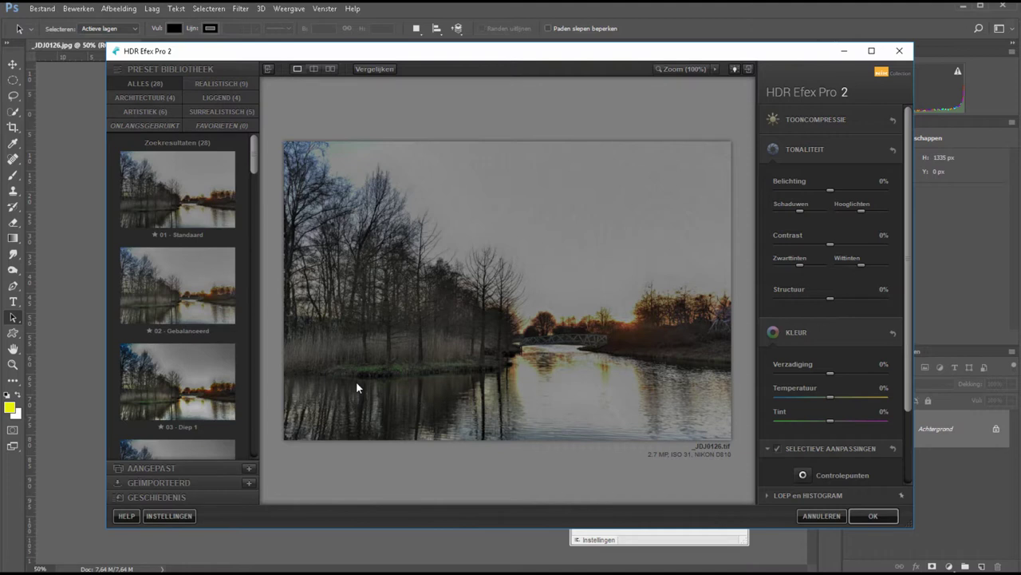
pyautogui.click(814, 516)
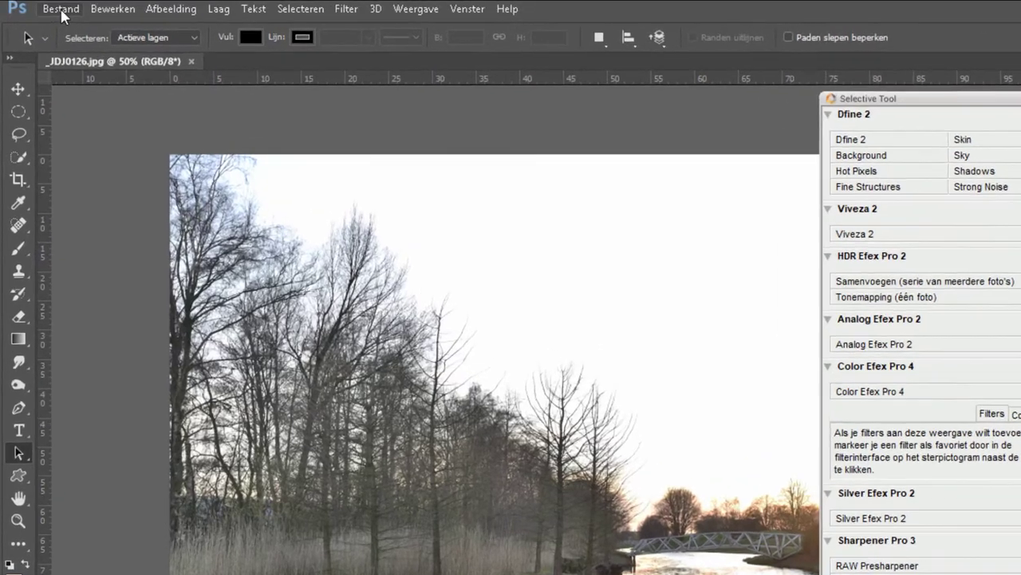
# Step: Launch Merge to HDR Efex Pro 2 from Photoshop's Bestand > Automatisch menu
pyautogui.click(43, 10)
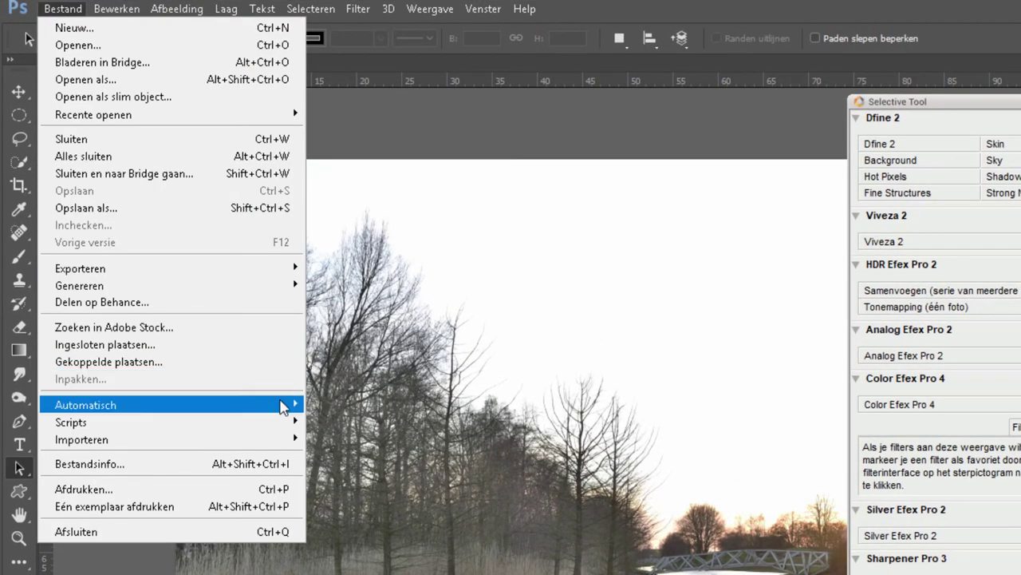
pyautogui.moveTo(85, 405)
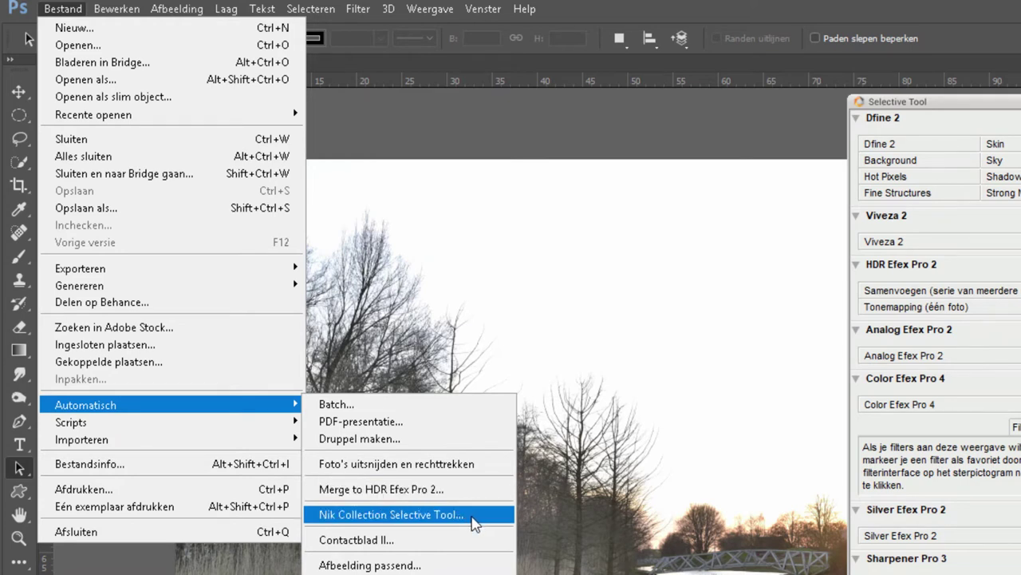
pyautogui.click(471, 514)
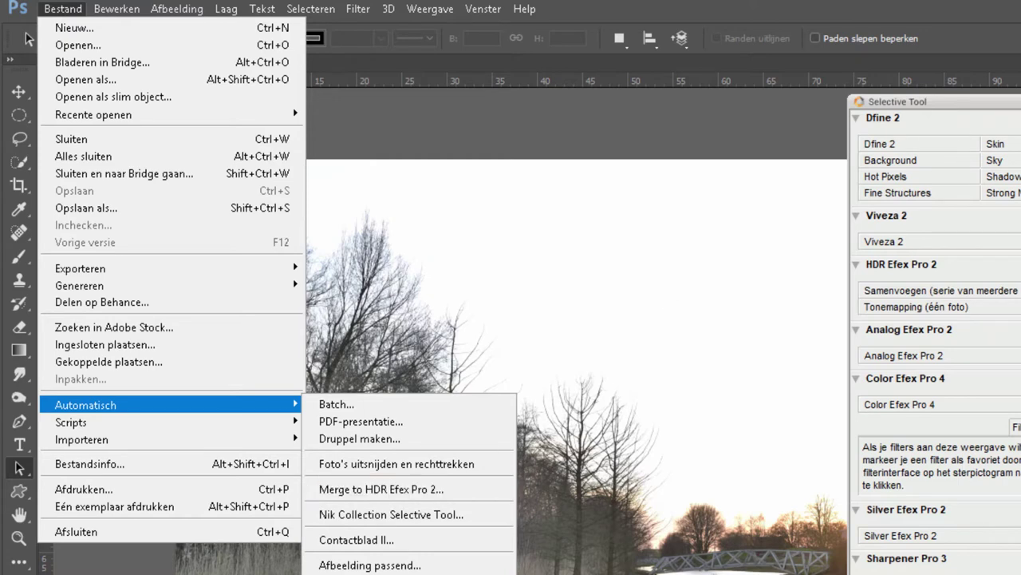
pyautogui.press('Escape')
pyautogui.click(64, 10)
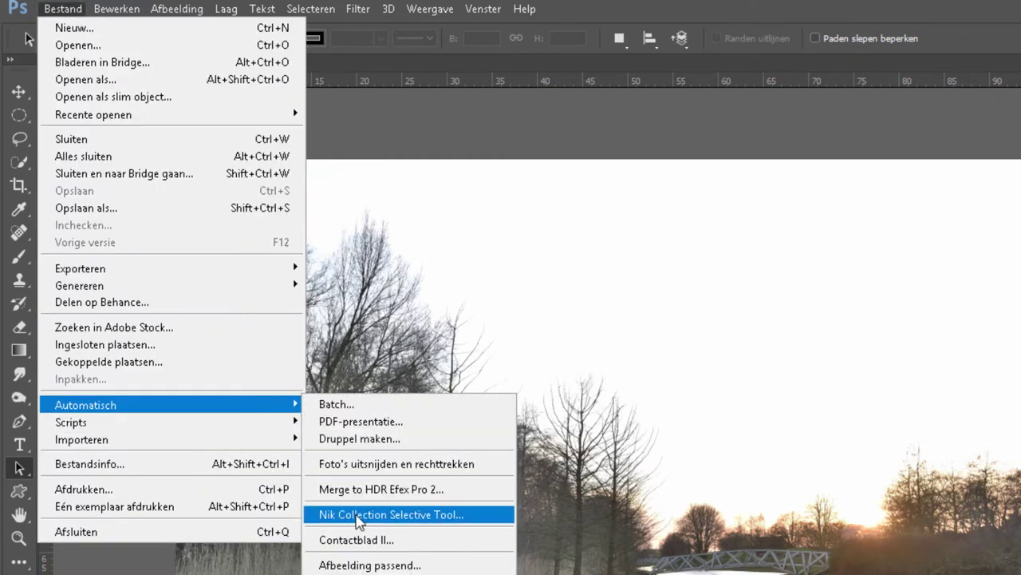
pyautogui.click(356, 515)
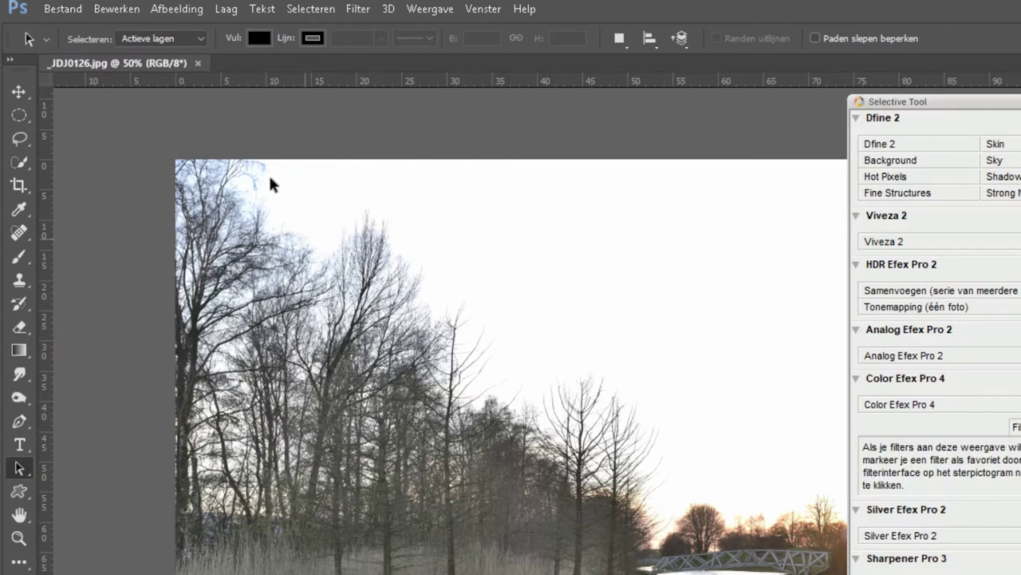
pyautogui.click(64, 10)
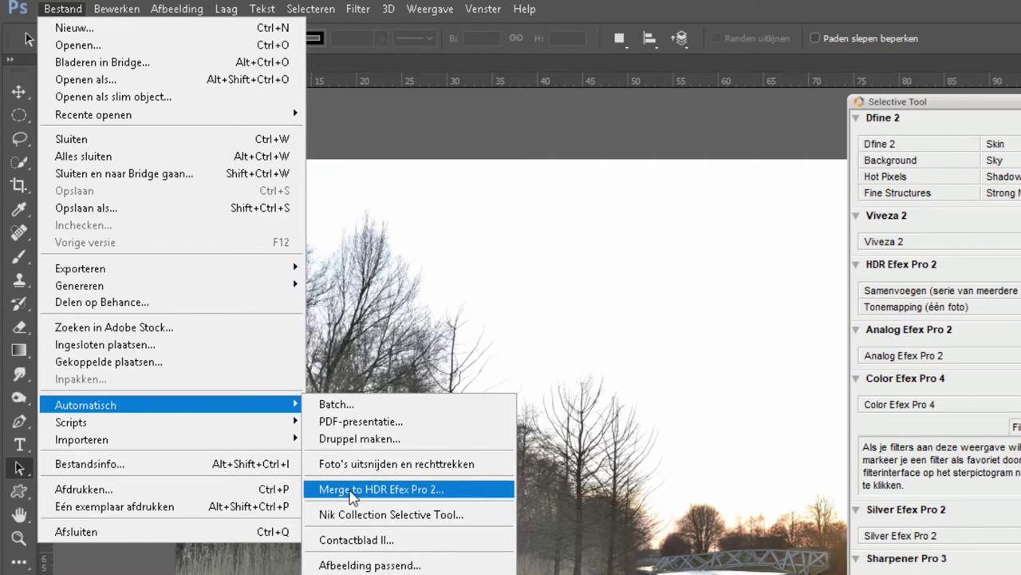
pyautogui.click(351, 489)
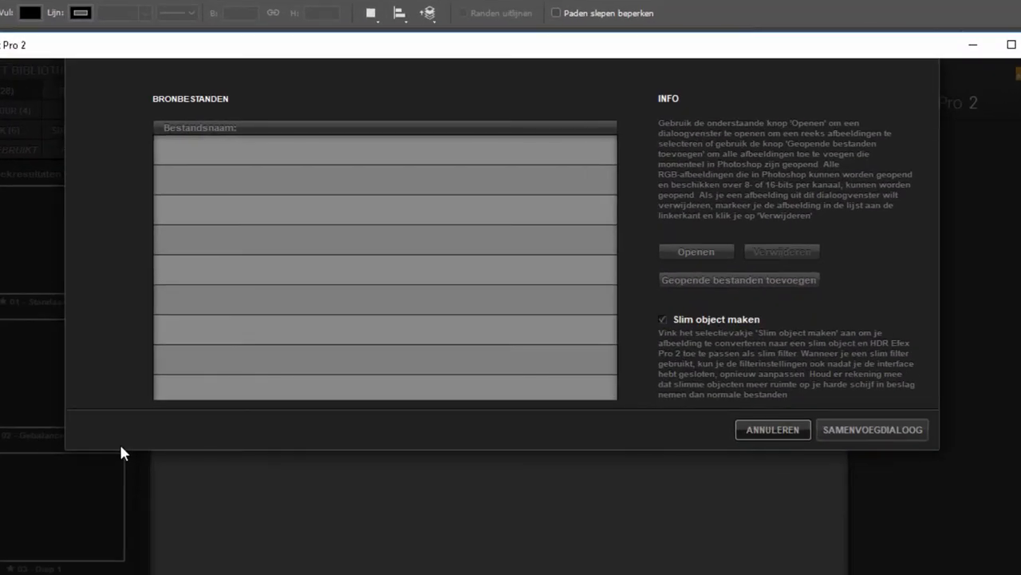
# Step: Add _JDJ0126.jpg through _JDJ0130.jpg from D:\werkfoto's\nik\hdr to the merge source list
pyautogui.click(688, 252)
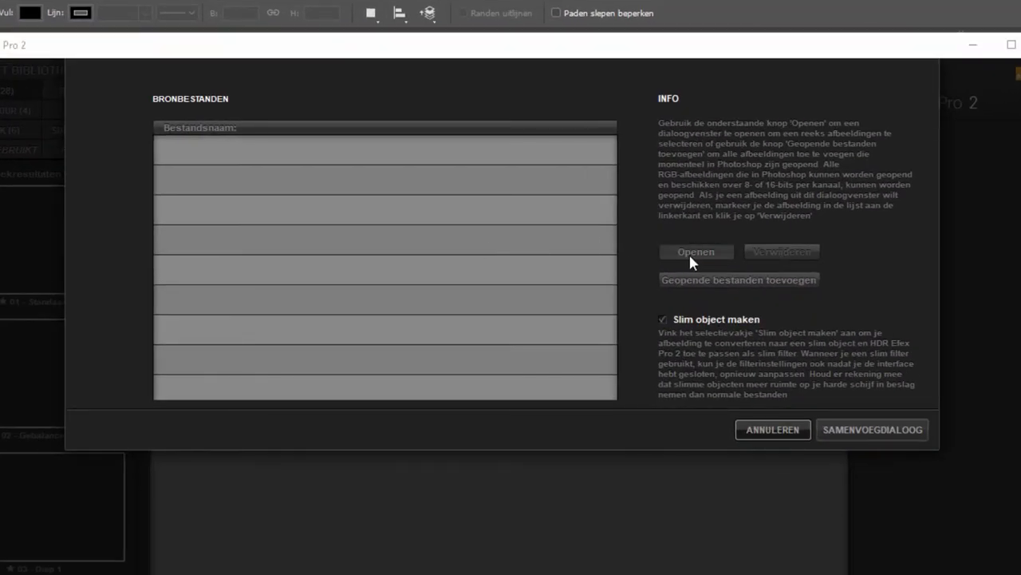
pyautogui.moveTo(68, 264); pyautogui.dragTo(68, 375)
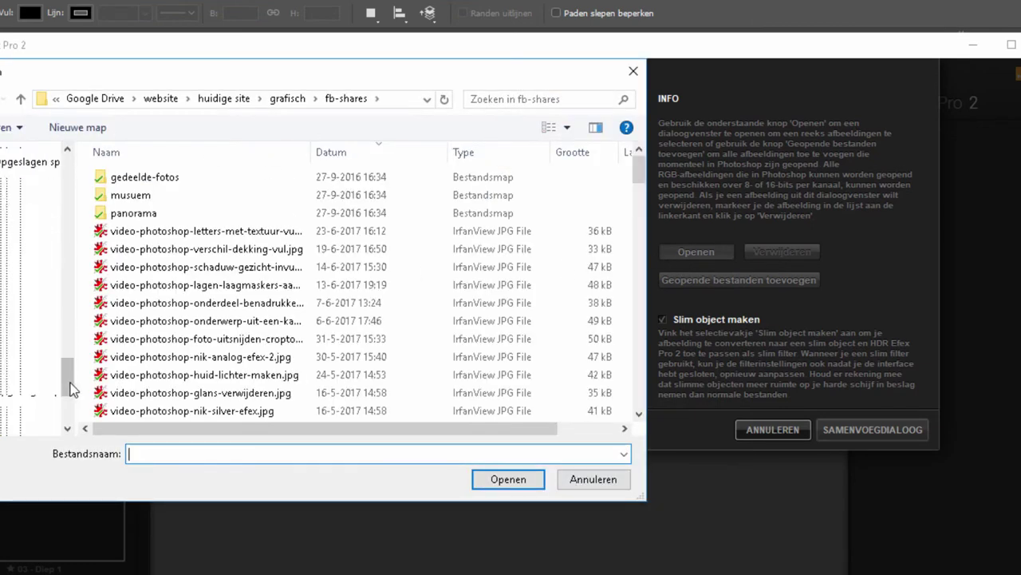
pyautogui.click(19, 356)
pyautogui.doubleClick(133, 375)
pyautogui.doubleClick(456, 308)
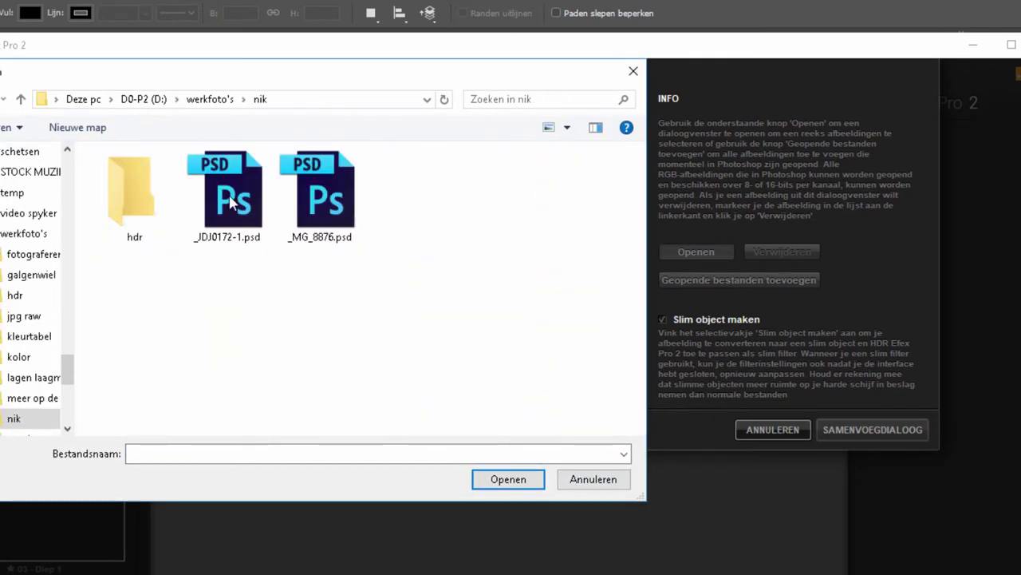
pyautogui.doubleClick(134, 200)
pyautogui.moveTo(116, 281); pyautogui.dragTo(614, 149)
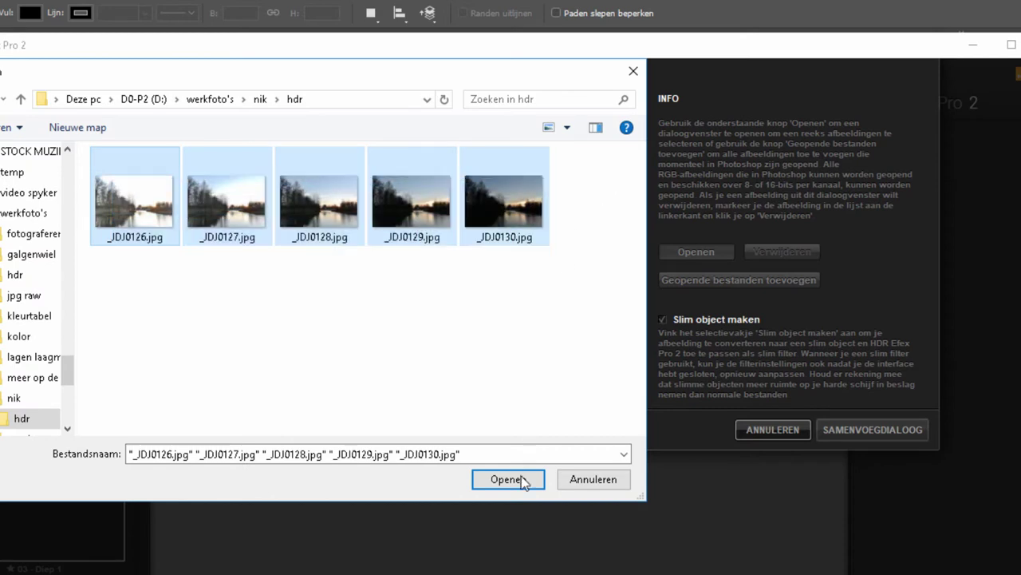
pyautogui.click(509, 480)
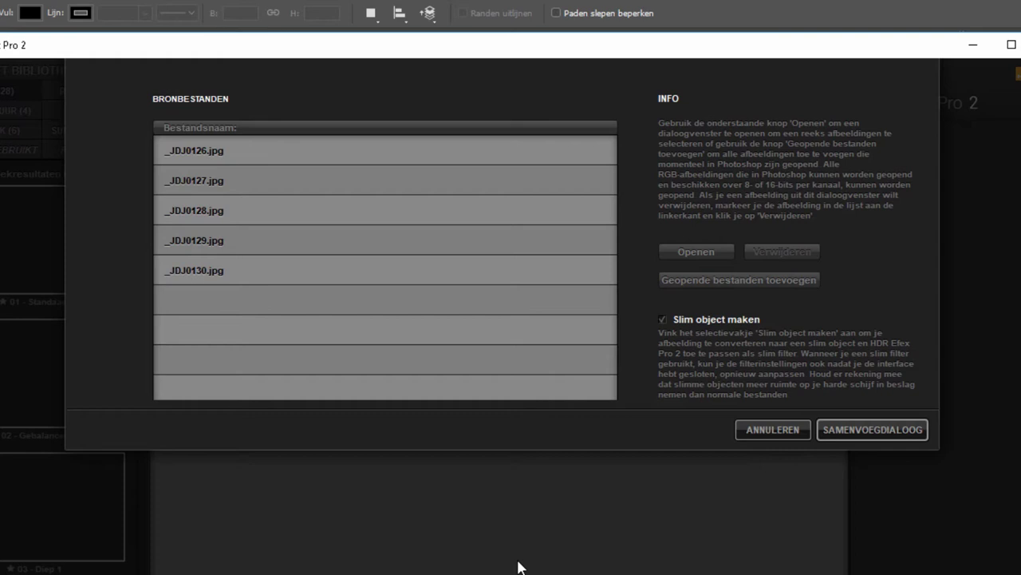
# Step: Select _JDJ0128.jpg in the source list and proceed to the merge options for the five exposures
pyautogui.click(217, 217)
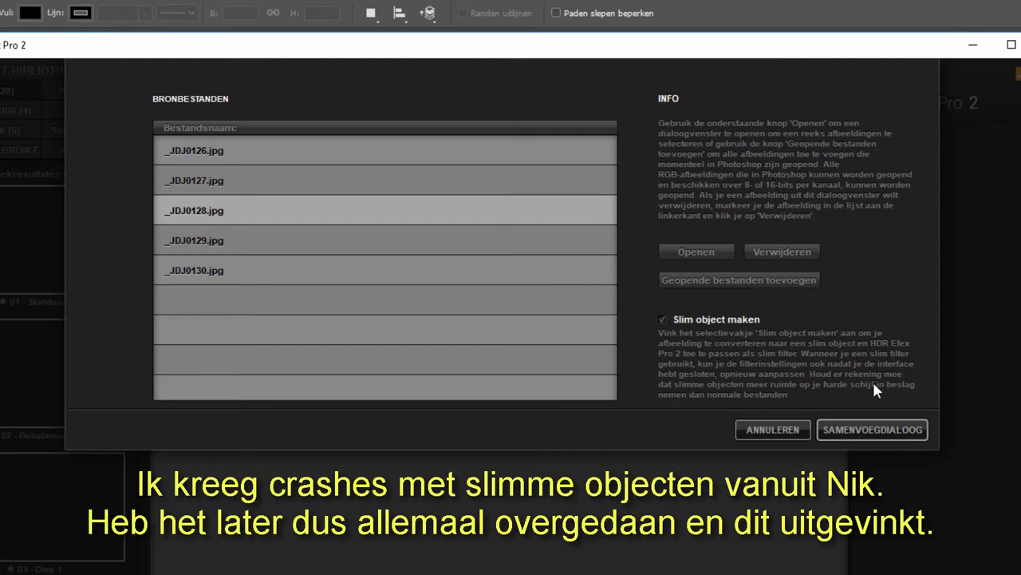
pyautogui.click(880, 427)
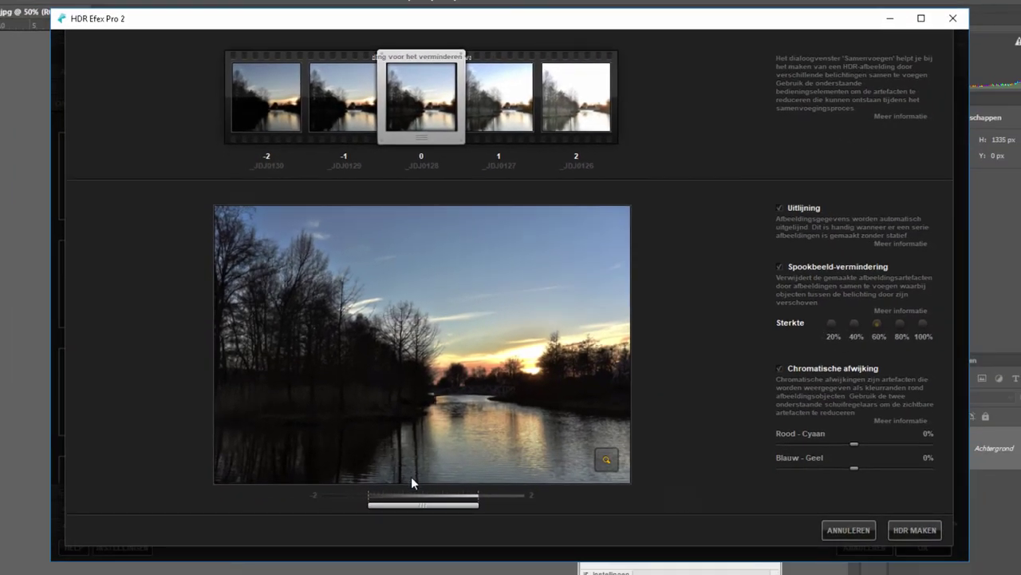
# Step: Compare darker and brighter exposure ranges on the merged preview, keeping a darker sunset-preserving range
pyautogui.moveTo(417, 504)
pyautogui.mouseDown()
pyautogui.moveTo(380, 506)
pyautogui.moveTo(455, 505)
pyautogui.mouseUp()
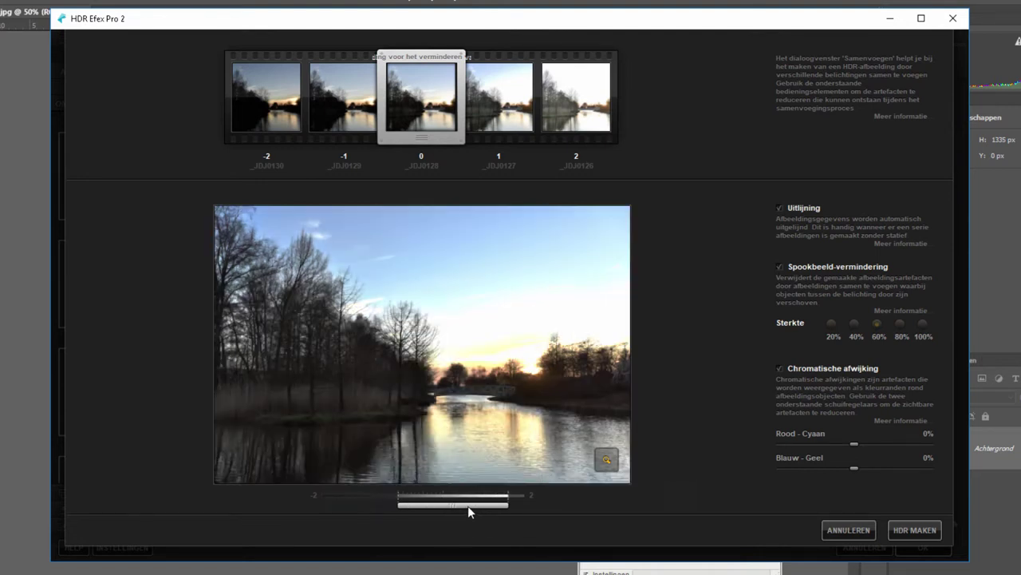
pyautogui.moveTo(473, 504); pyautogui.dragTo(499, 507)
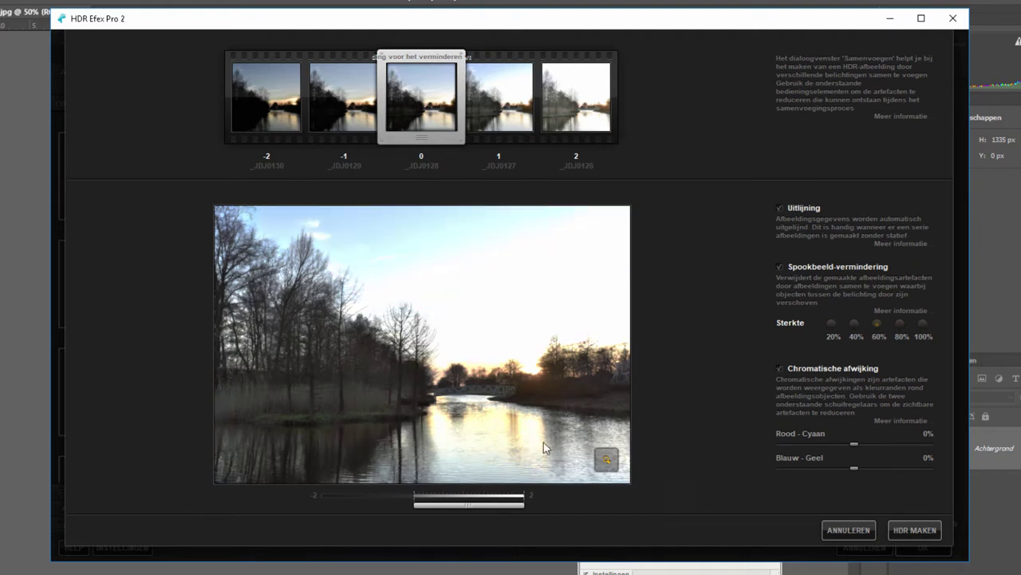
pyautogui.moveTo(473, 506); pyautogui.dragTo(369, 509)
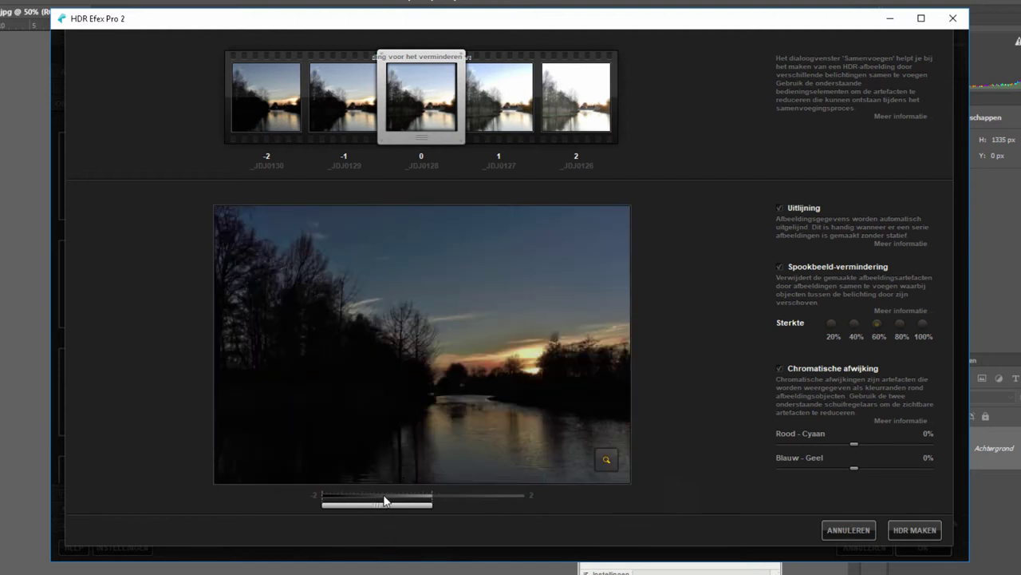
pyautogui.moveTo(381, 504); pyautogui.dragTo(420, 504)
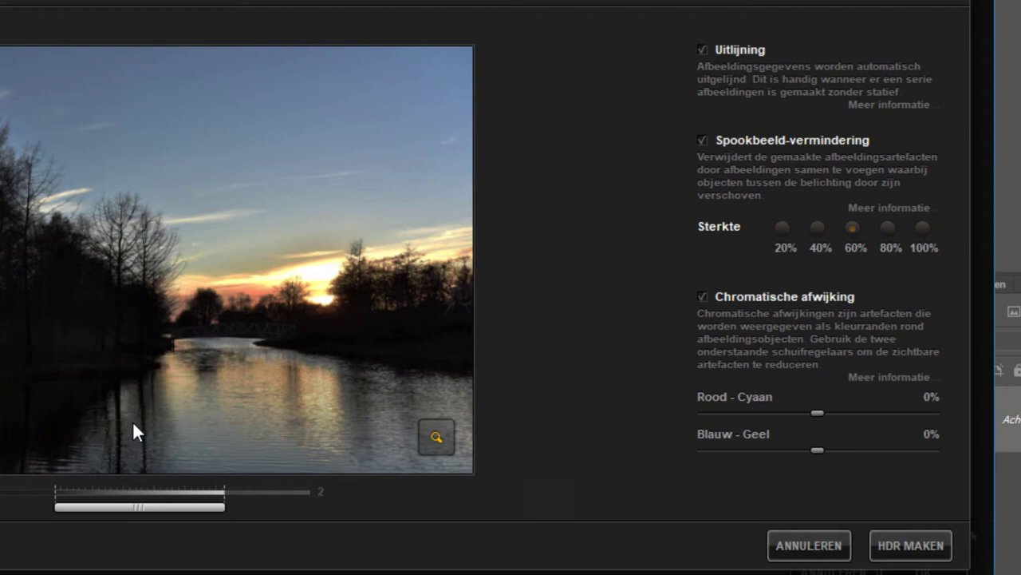
# Step: Inspect artefacts in the loupe, set red-cyan chromatic aberration to -36.2%, and create the HDR
pyautogui.click(435, 436)
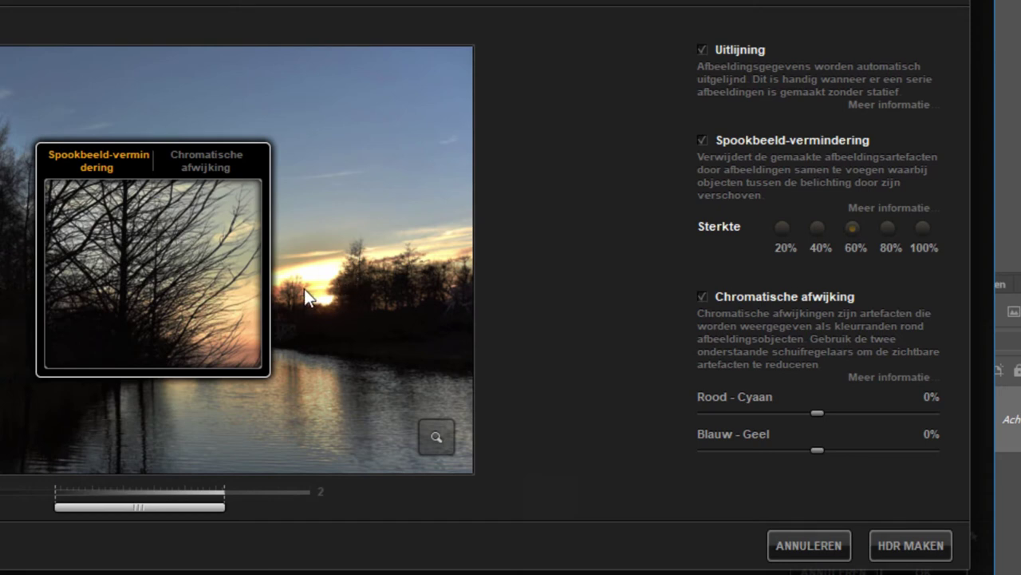
pyautogui.moveTo(253, 287); pyautogui.dragTo(272, 269)
pyautogui.click(272, 269)
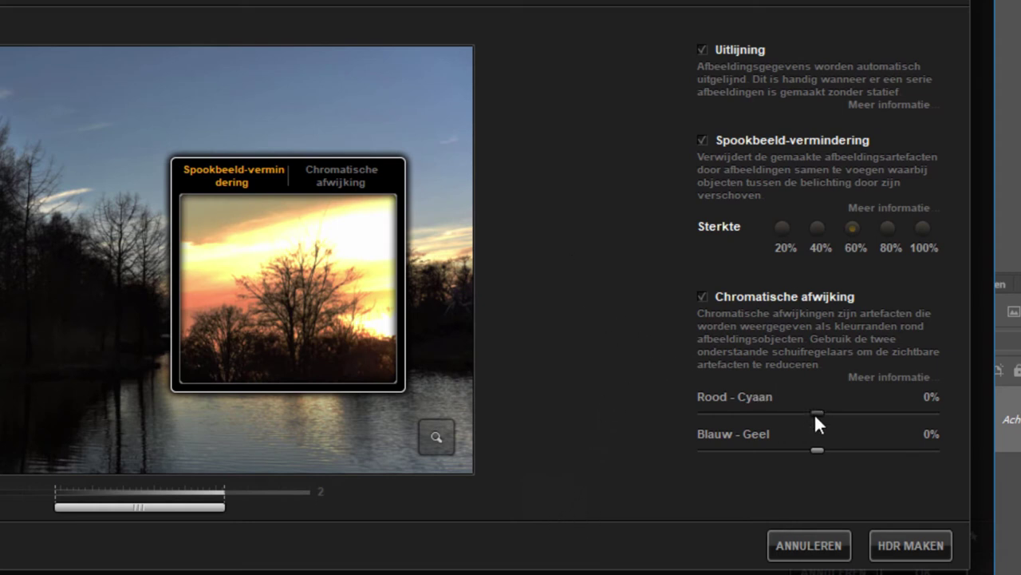
pyautogui.moveTo(815, 412)
pyautogui.mouseDown()
pyautogui.moveTo(775, 414)
pyautogui.moveTo(818, 415)
pyautogui.mouseUp()
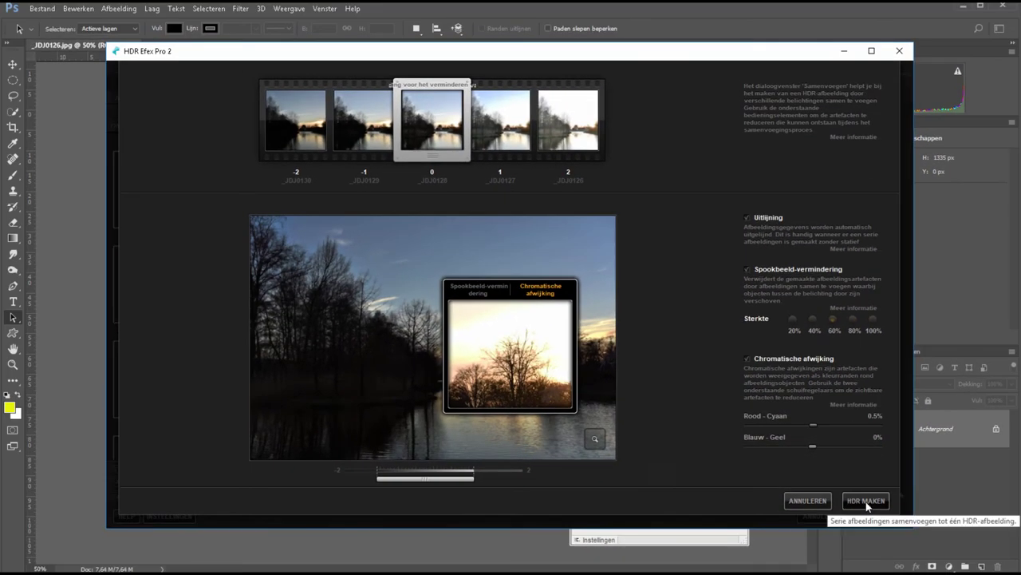
pyautogui.click(866, 504)
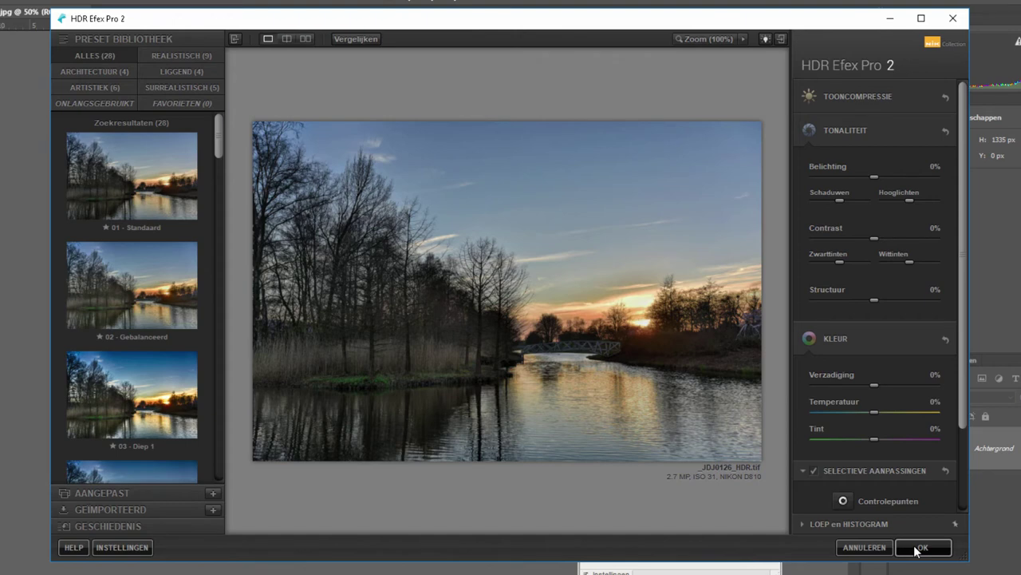
# Step: Preview the 03 - Diep 1 and 14 - Laat zomer presets, then apply 01 - Standaard
pyautogui.click(164, 395)
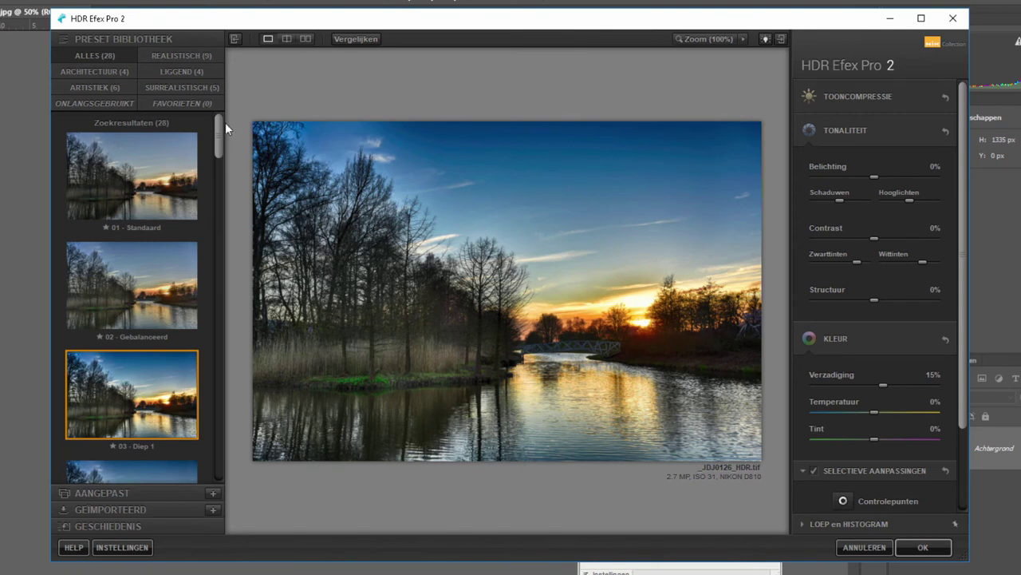
pyautogui.scroll(-3, 218, 230)
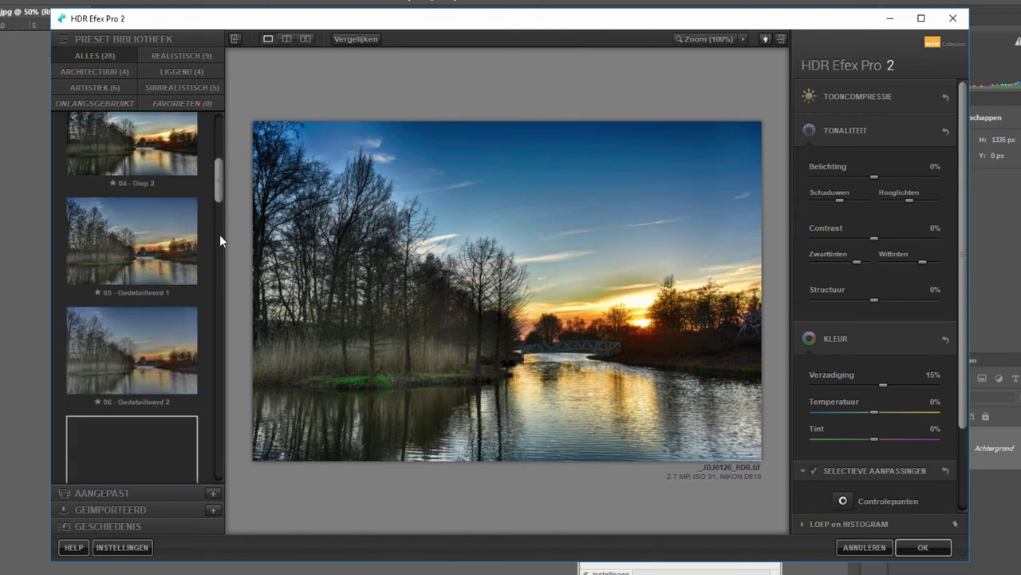
pyautogui.scroll(-3, 221, 255)
pyautogui.scroll(-3, 223, 283)
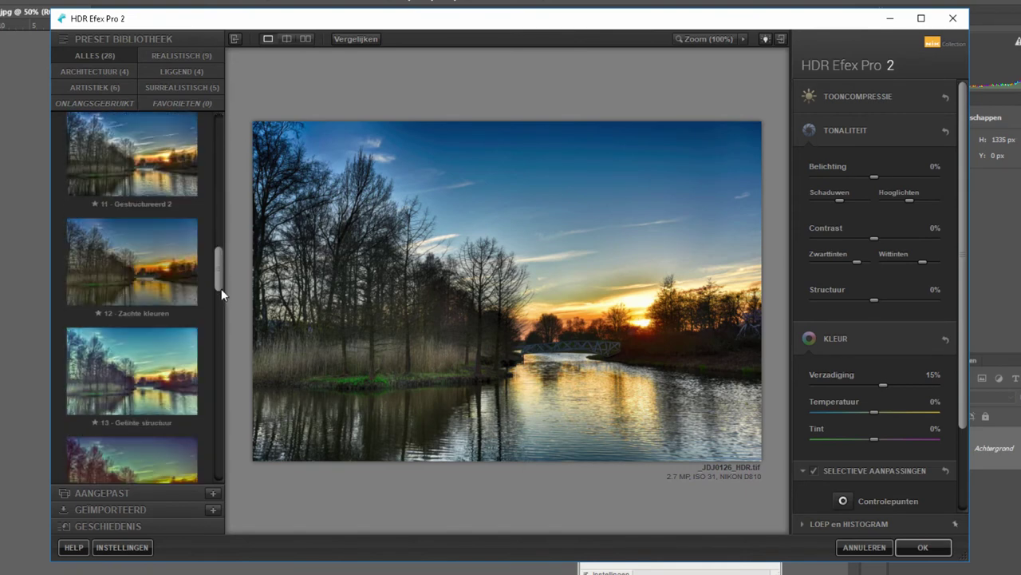
pyautogui.click(160, 459)
pyautogui.moveTo(218, 287); pyautogui.dragTo(219, 303)
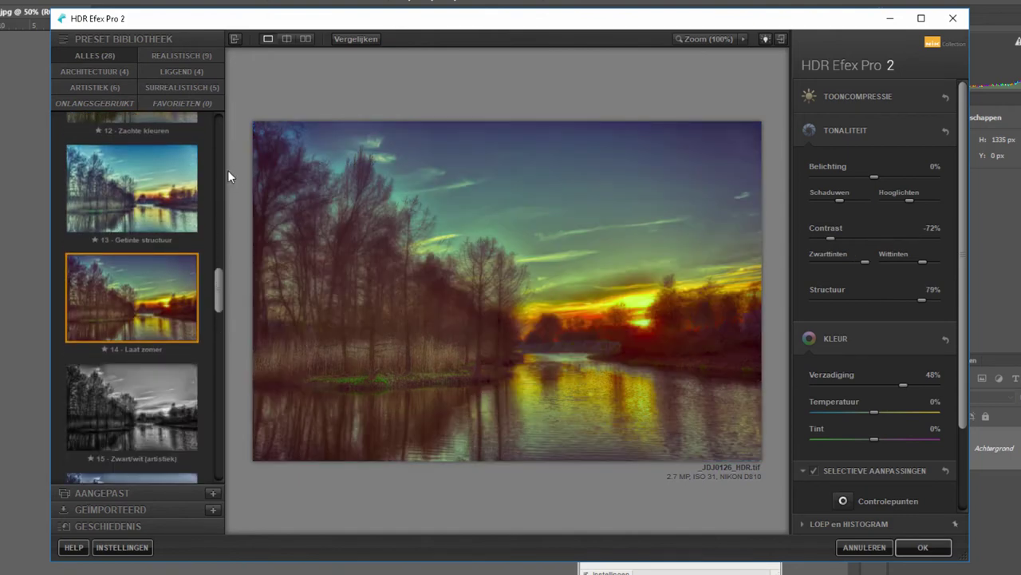
pyautogui.scroll(5, 218, 128)
pyautogui.scroll(5, 217, 121)
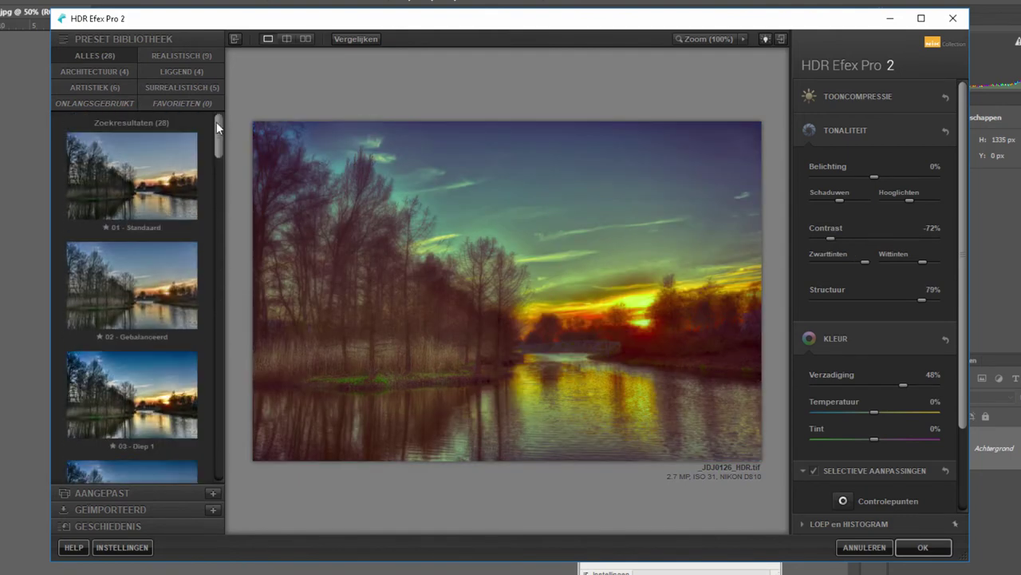
pyautogui.click(158, 175)
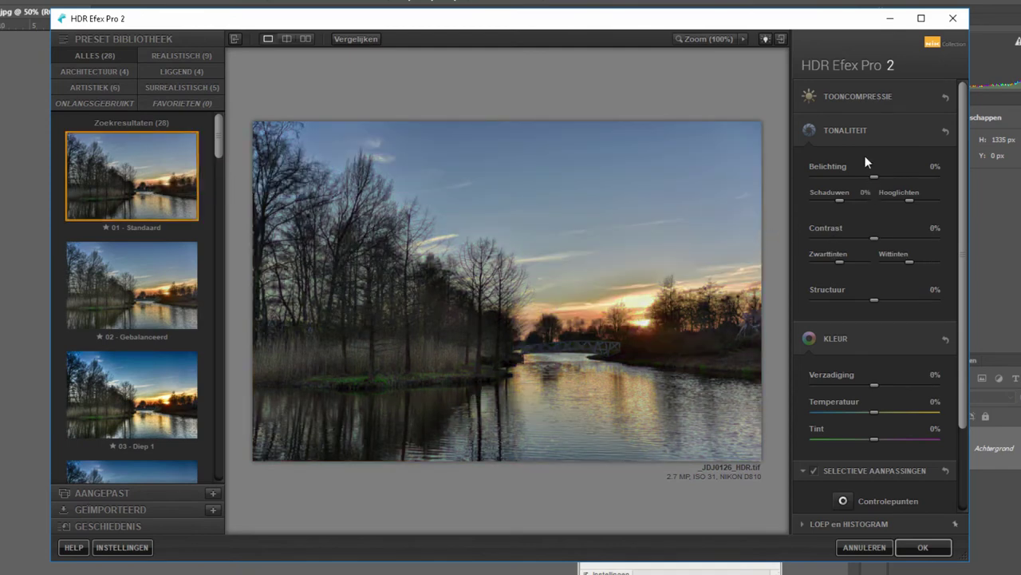
# Step: Set tone compression to 14% and method strength to 28%
pyautogui.click(852, 95)
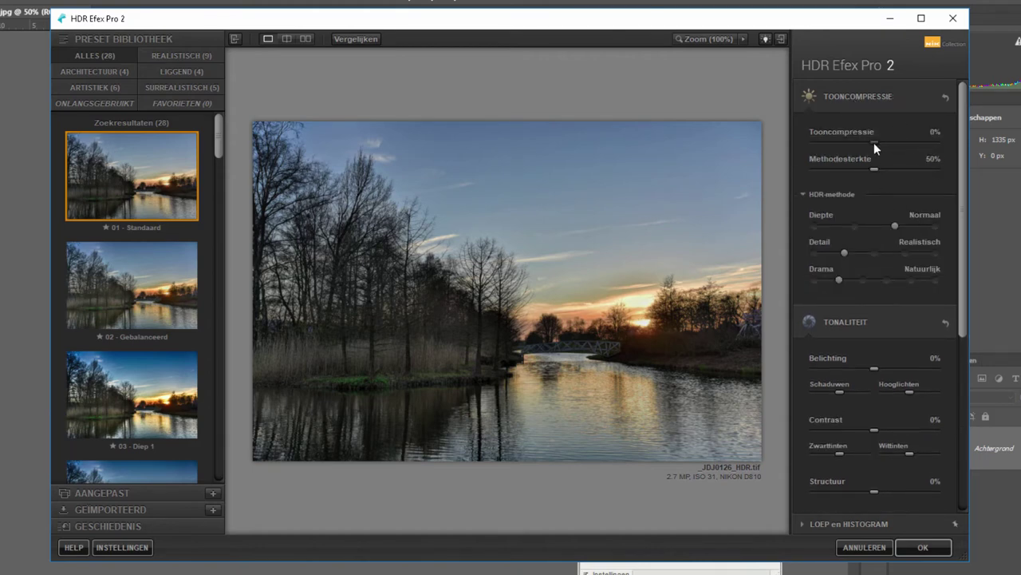
pyautogui.moveTo(874, 142)
pyautogui.mouseDown()
pyautogui.moveTo(932, 142)
pyautogui.moveTo(805, 144)
pyautogui.moveTo(876, 142)
pyautogui.mouseUp()
pyautogui.moveTo(877, 142)
pyautogui.mouseDown()
pyautogui.moveTo(886, 143)
pyautogui.moveTo(847, 172)
pyautogui.moveTo(810, 169)
pyautogui.moveTo(858, 169)
pyautogui.mouseUp()
pyautogui.moveTo(929, 173); pyautogui.dragTo(931, 171)
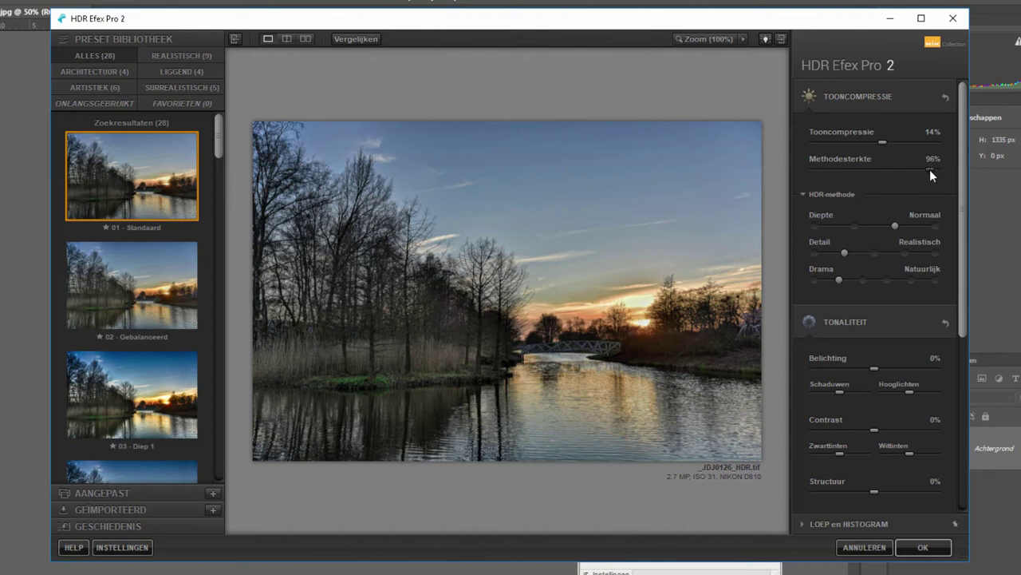
pyautogui.moveTo(929, 168); pyautogui.dragTo(812, 169)
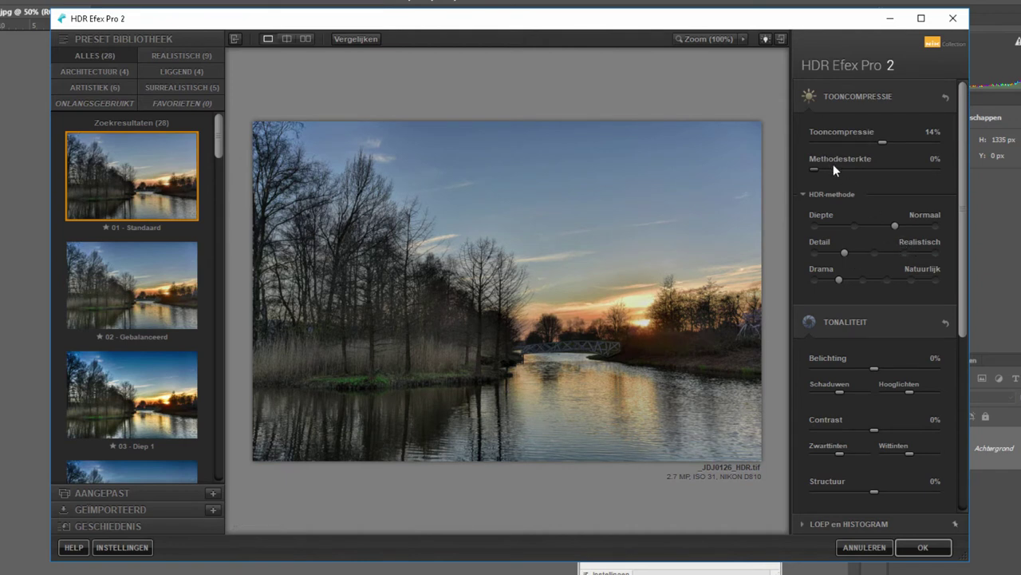
pyautogui.moveTo(833, 169); pyautogui.dragTo(844, 169)
# Step: Try the depth and detail options, settling on Subtiel depth and Realistisch detail
pyautogui.click(815, 226)
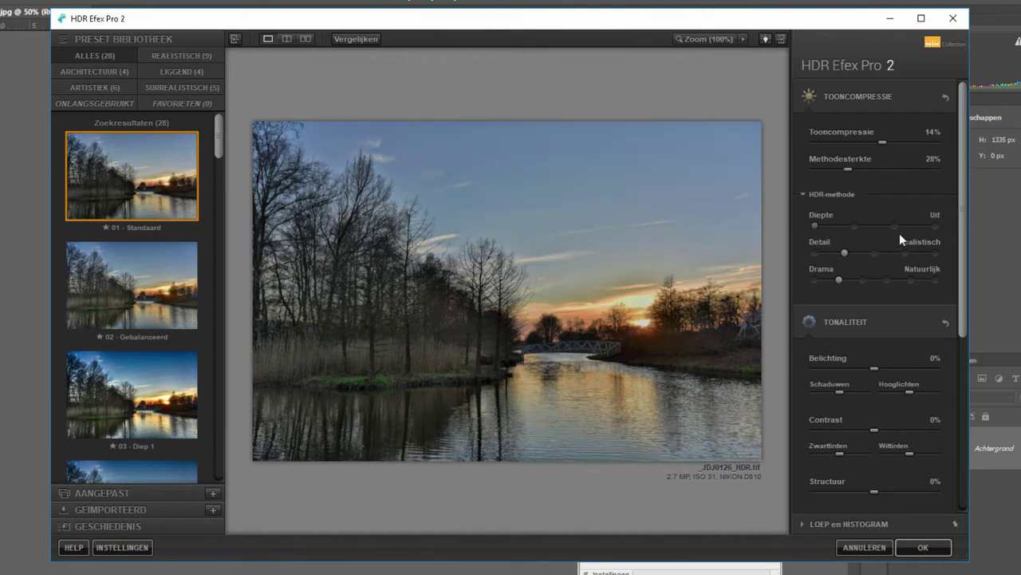
pyautogui.click(858, 227)
pyautogui.click(892, 227)
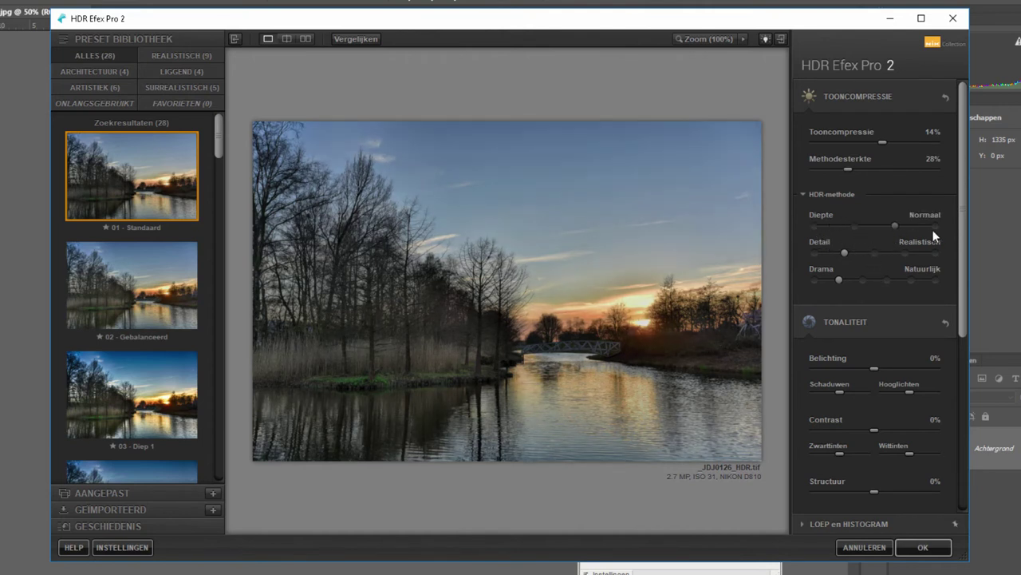
pyautogui.click(935, 227)
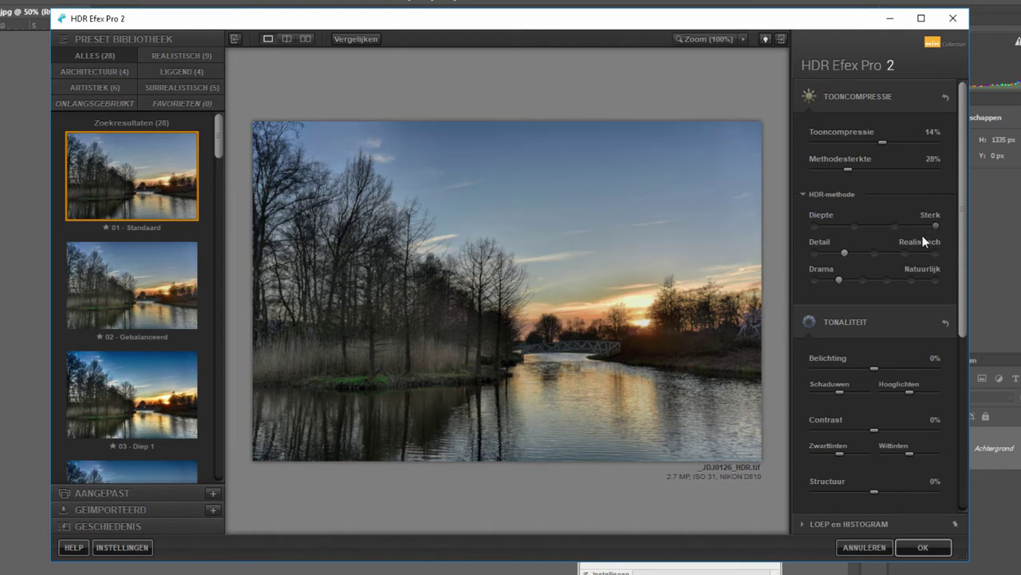
pyautogui.click(856, 227)
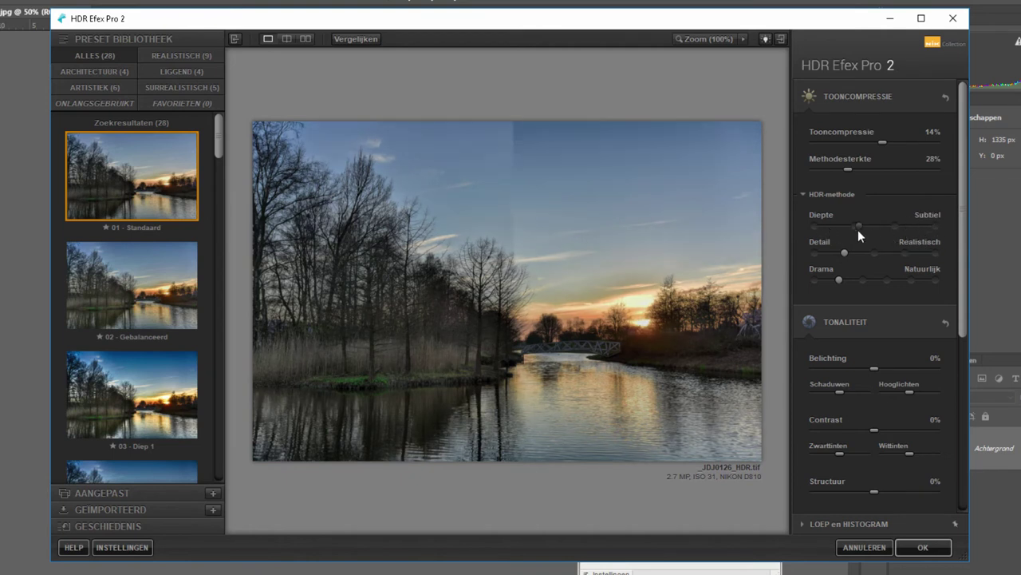
pyautogui.click(936, 254)
pyautogui.click(815, 253)
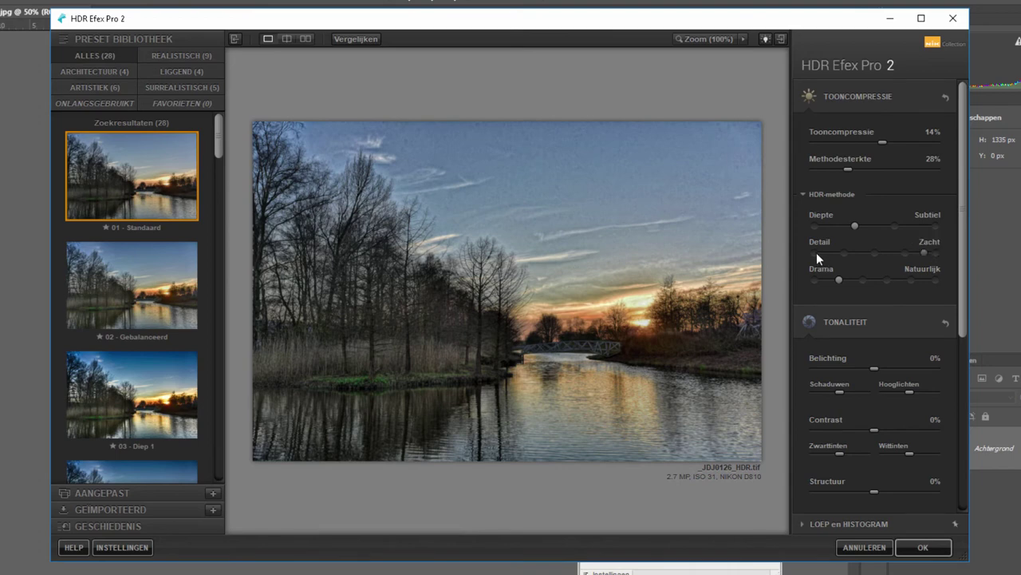
pyautogui.click(875, 253)
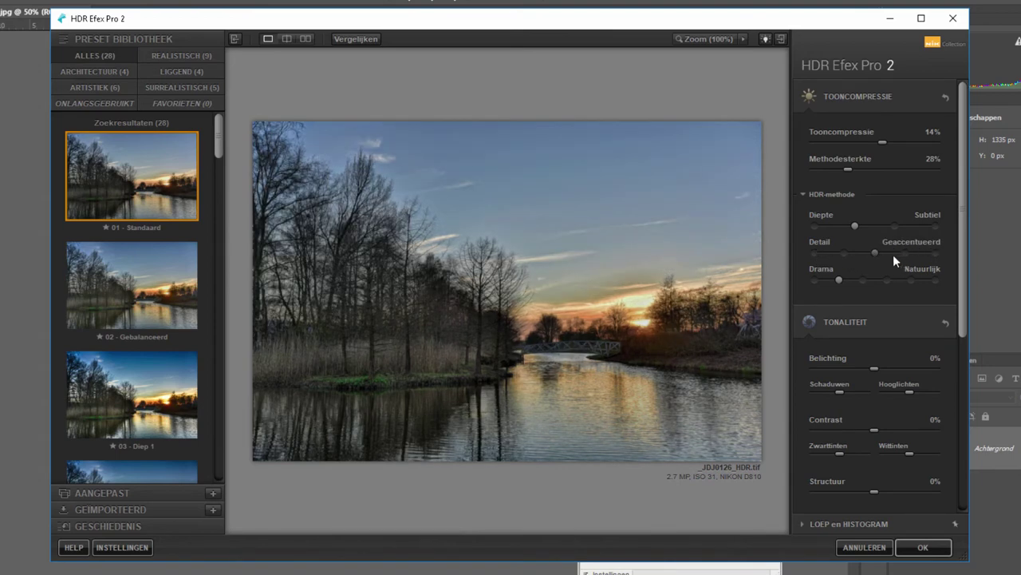
pyautogui.click(844, 253)
# Step: Compare the Evenredig, Vaal and Diep drama options and settle on Diep
pyautogui.click(815, 280)
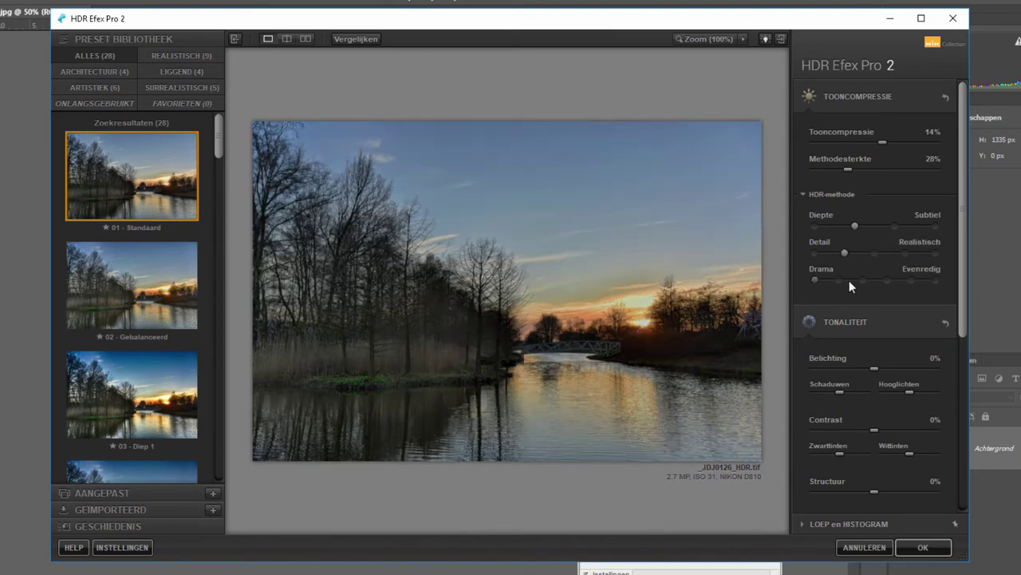
pyautogui.click(863, 280)
pyautogui.click(888, 280)
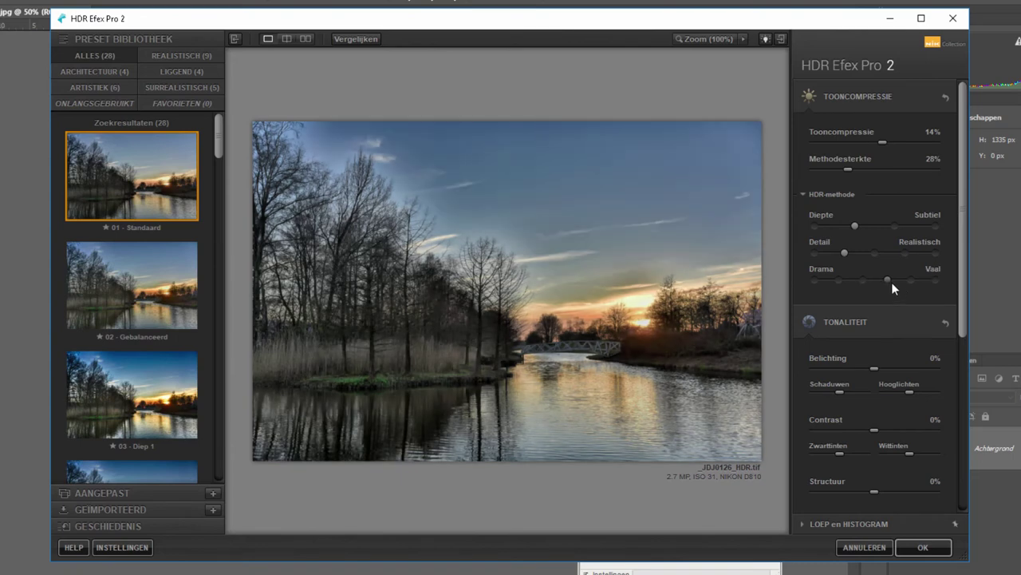
pyautogui.click(863, 280)
pyautogui.click(888, 280)
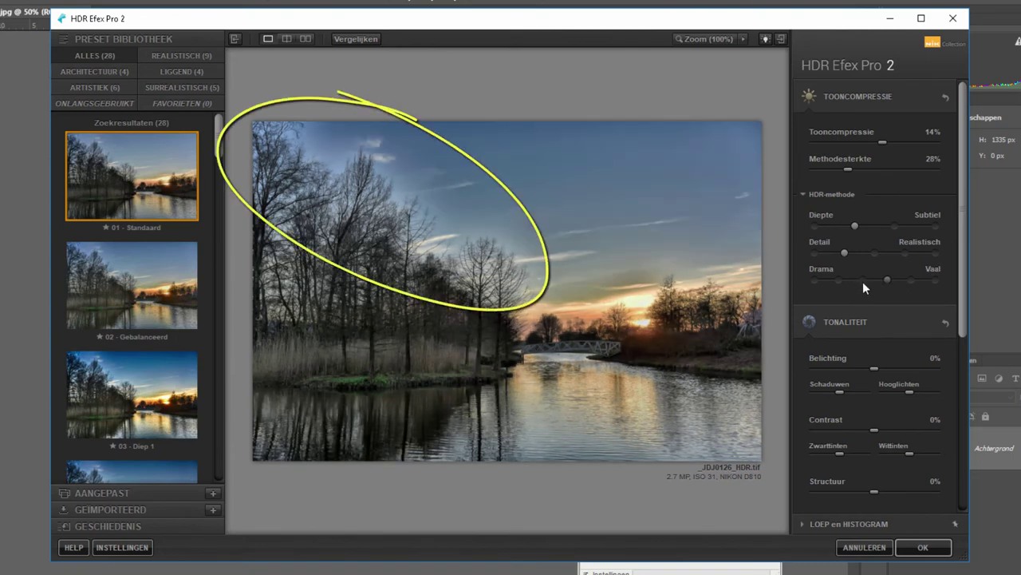
pyautogui.click(862, 280)
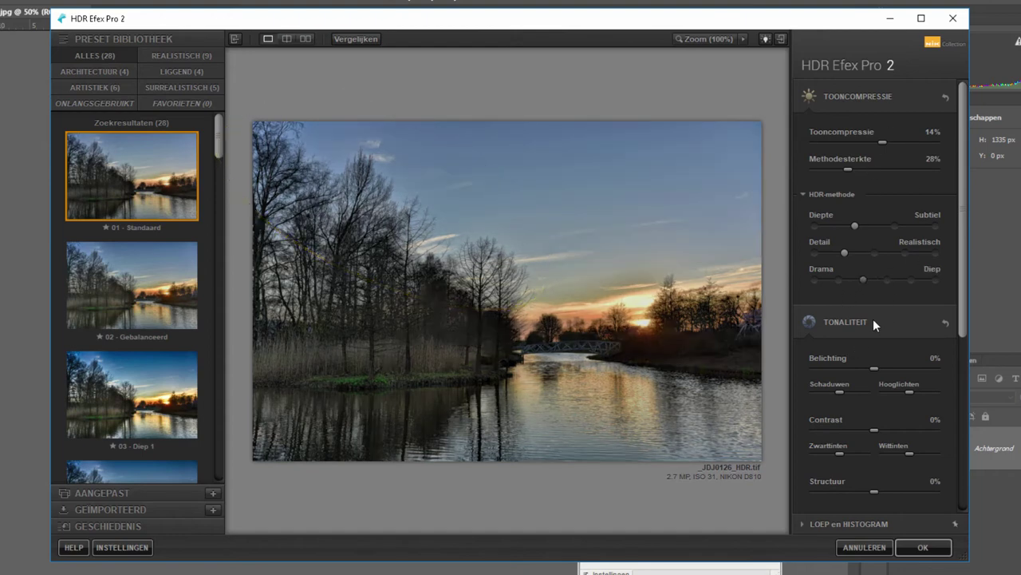
# Step: Set exposure 15%, lower shadows and highlights, contrast 26%, adjust black/white tones, structure 13%
pyautogui.scroll(-5, 957, 350)
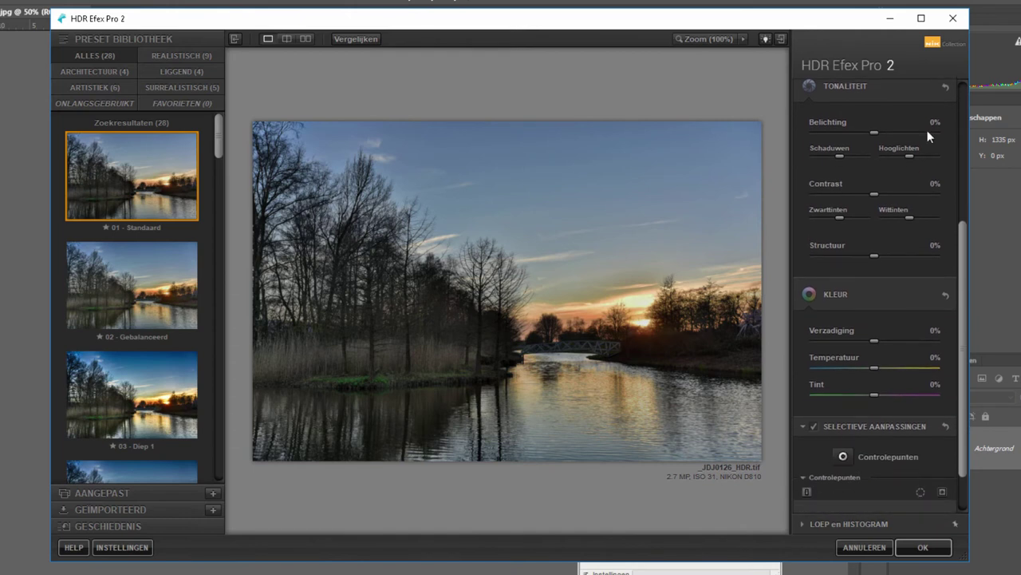
pyautogui.moveTo(875, 131); pyautogui.dragTo(882, 131)
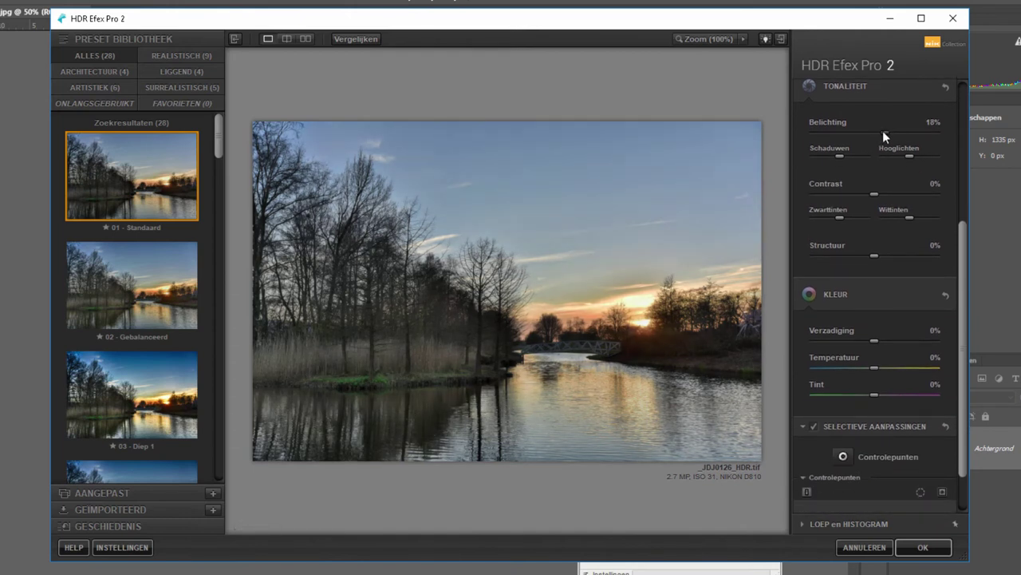
pyautogui.moveTo(832, 156); pyautogui.dragTo(826, 157)
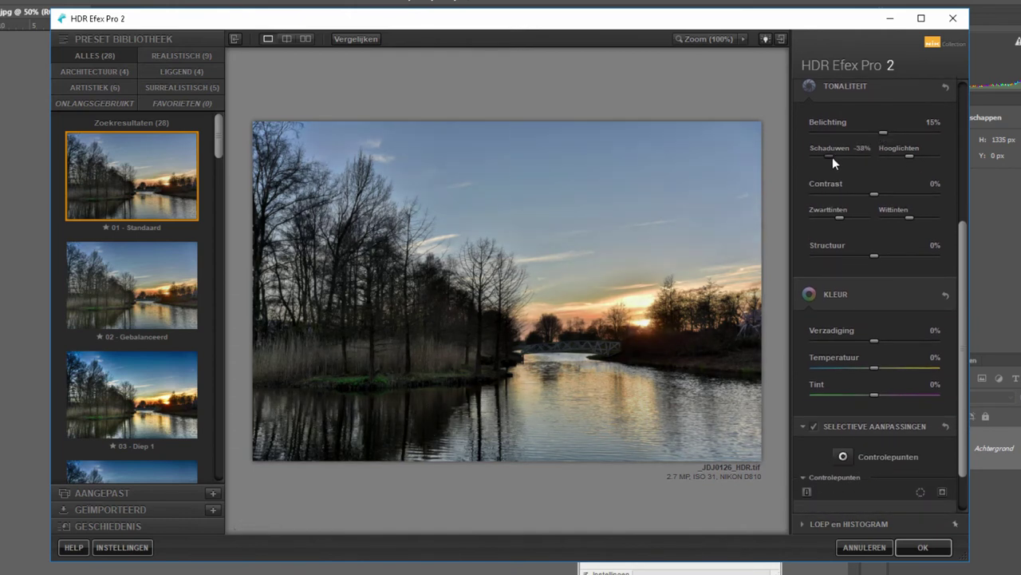
pyautogui.moveTo(905, 155); pyautogui.dragTo(897, 155)
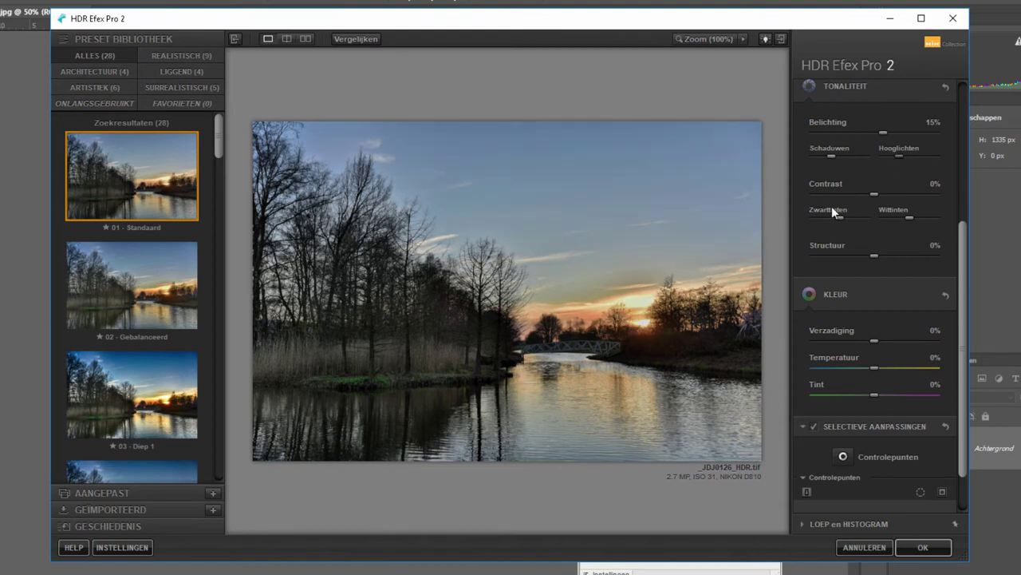
pyautogui.moveTo(873, 194); pyautogui.dragTo(891, 194)
pyautogui.moveTo(840, 217); pyautogui.dragTo(900, 221)
pyautogui.moveTo(875, 256)
pyautogui.mouseDown()
pyautogui.moveTo(891, 255)
pyautogui.moveTo(881, 256)
pyautogui.mouseUp()
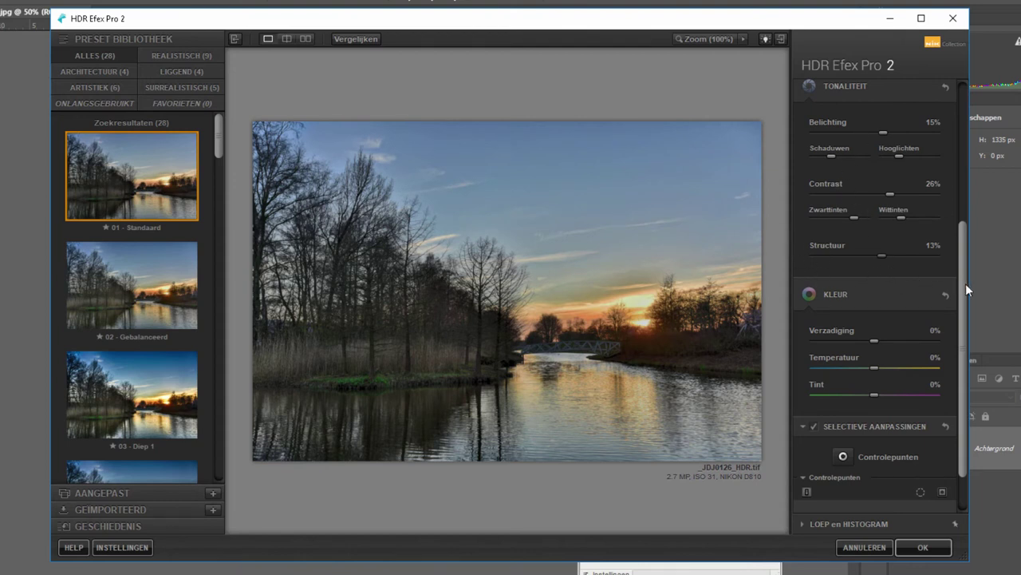
pyautogui.scroll(-2, 964, 285)
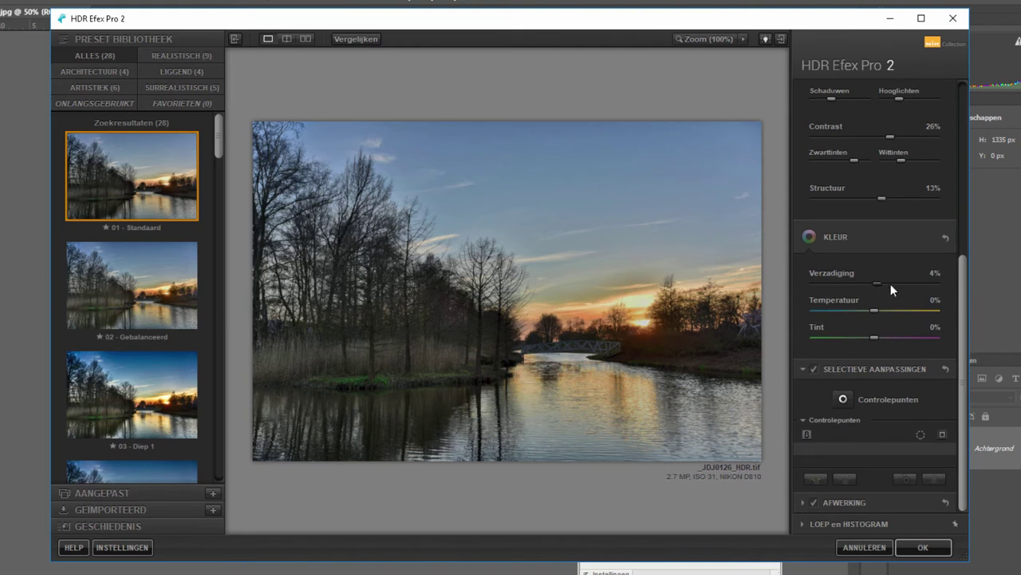
# Step: Boost saturation to 42%, add a darkening control point on the sunset, and shrink it to 13%
pyautogui.moveTo(891, 283); pyautogui.dragTo(880, 316)
pyautogui.click(640, 316)
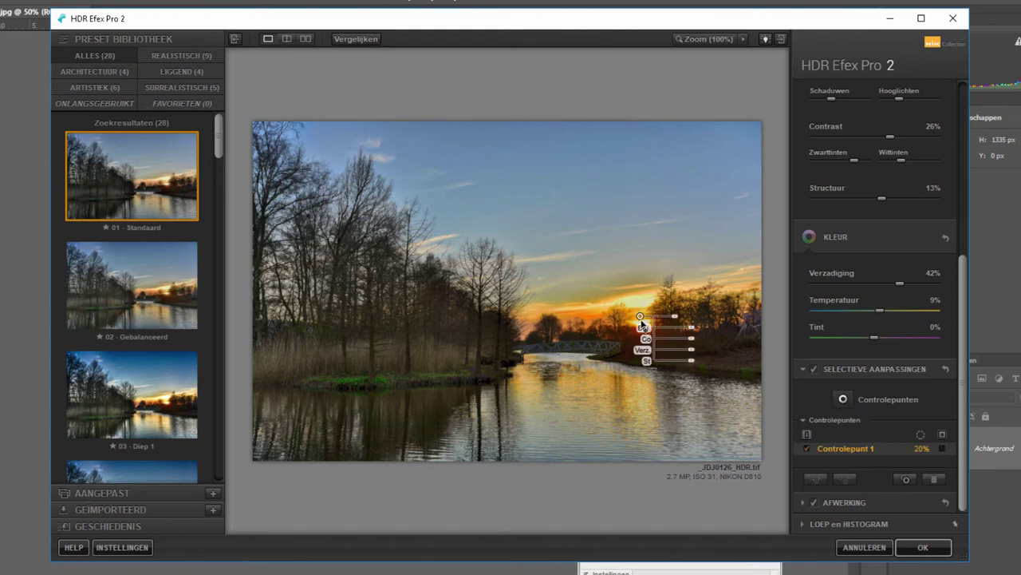
pyautogui.moveTo(691, 329); pyautogui.dragTo(719, 349)
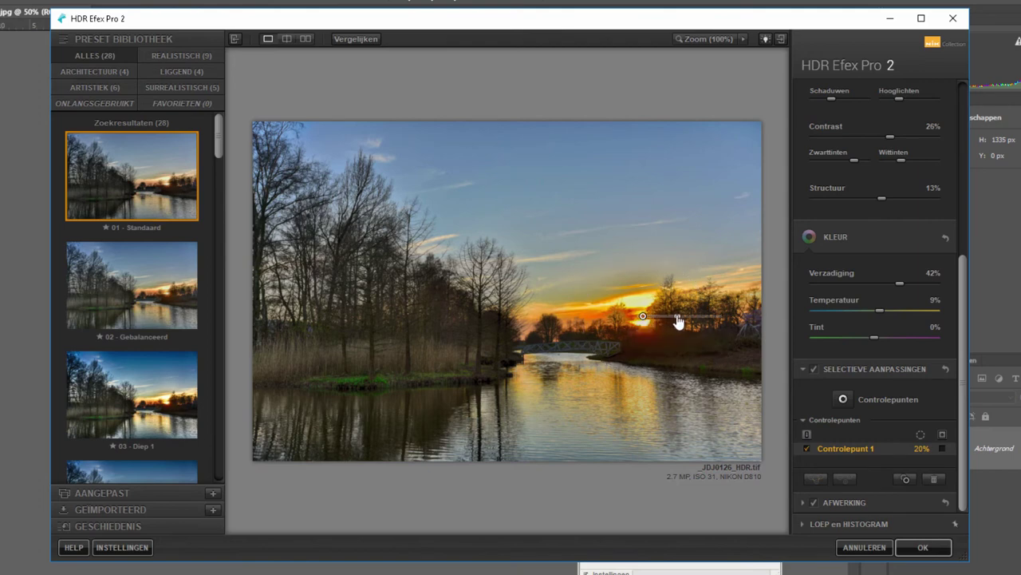
pyautogui.moveTo(677, 322); pyautogui.dragTo(674, 320)
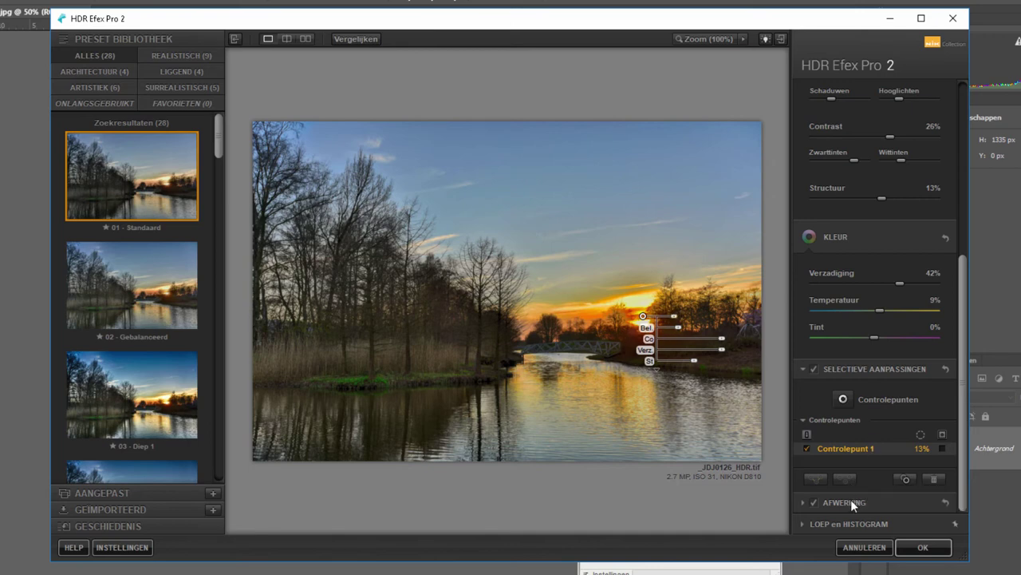
# Step: Keep Vignet on Uit and set graduated neutral density to -1.31 stops top, 0.53 bottom
pyautogui.scroll(-2, 962, 348)
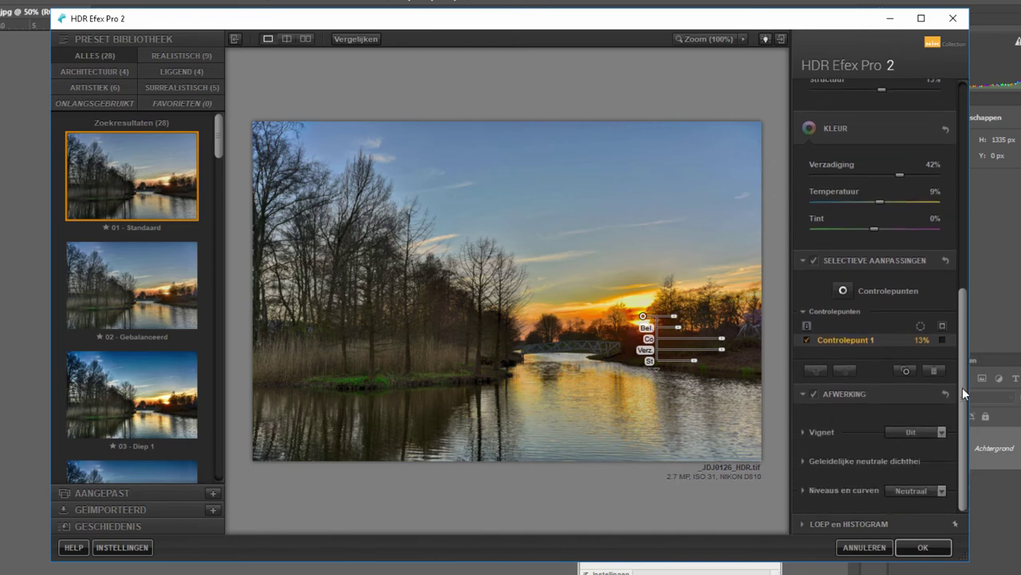
pyautogui.click(942, 431)
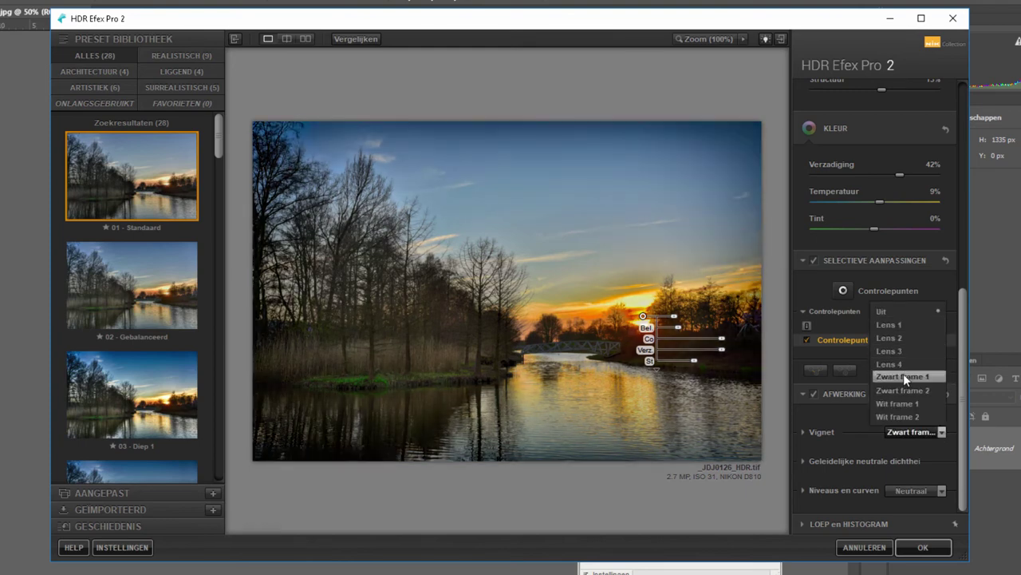
pyautogui.click(900, 311)
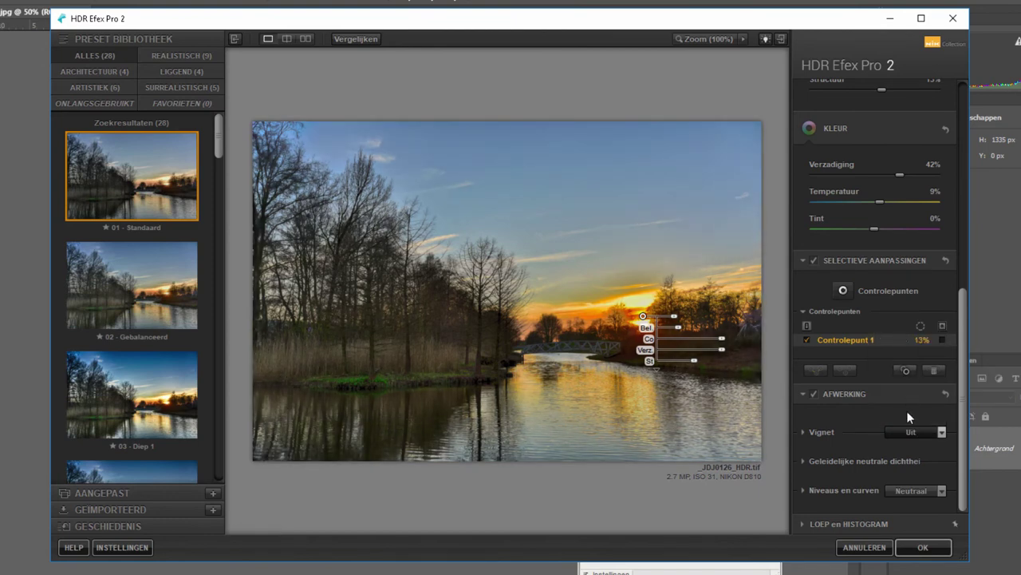
pyautogui.click(860, 460)
pyautogui.scroll(-3, 961, 375)
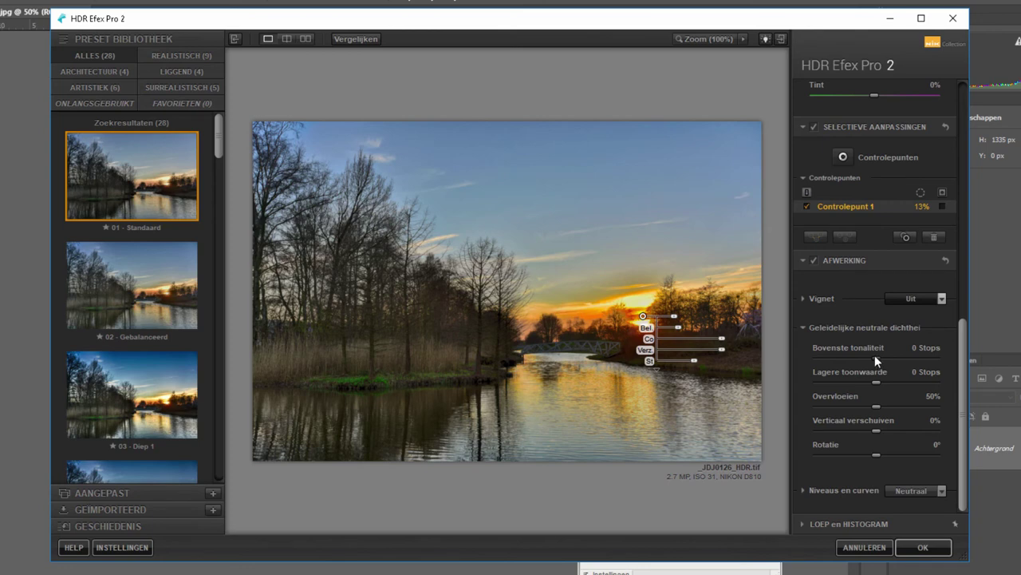
pyautogui.moveTo(877, 357)
pyautogui.mouseDown()
pyautogui.moveTo(850, 357)
pyautogui.moveTo(886, 382)
pyautogui.mouseUp()
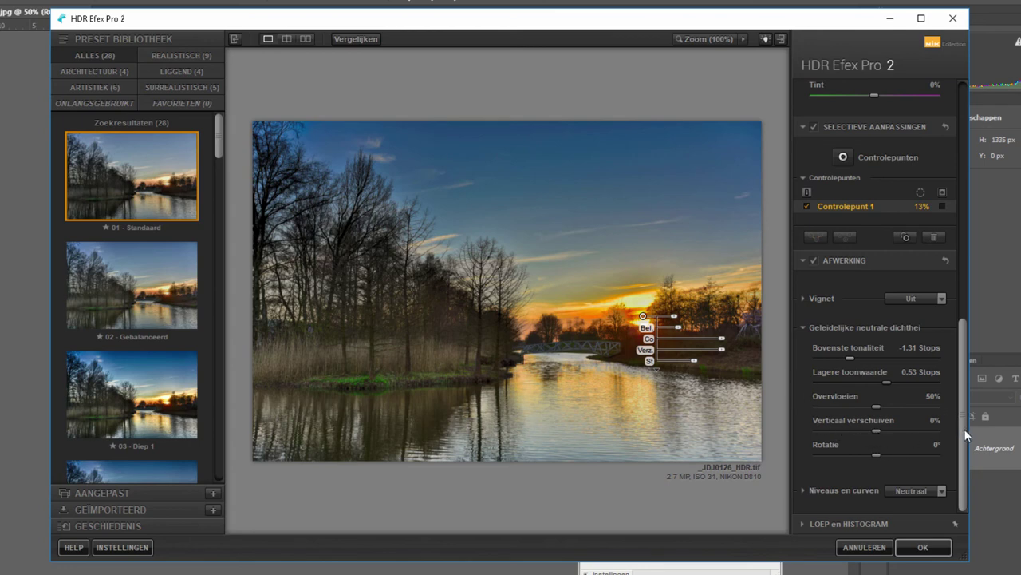
# Step: Leave Niveaus en curven on Neutraal and apply the result to Photoshop as _JDJ0126_HDR
pyautogui.click(934, 489)
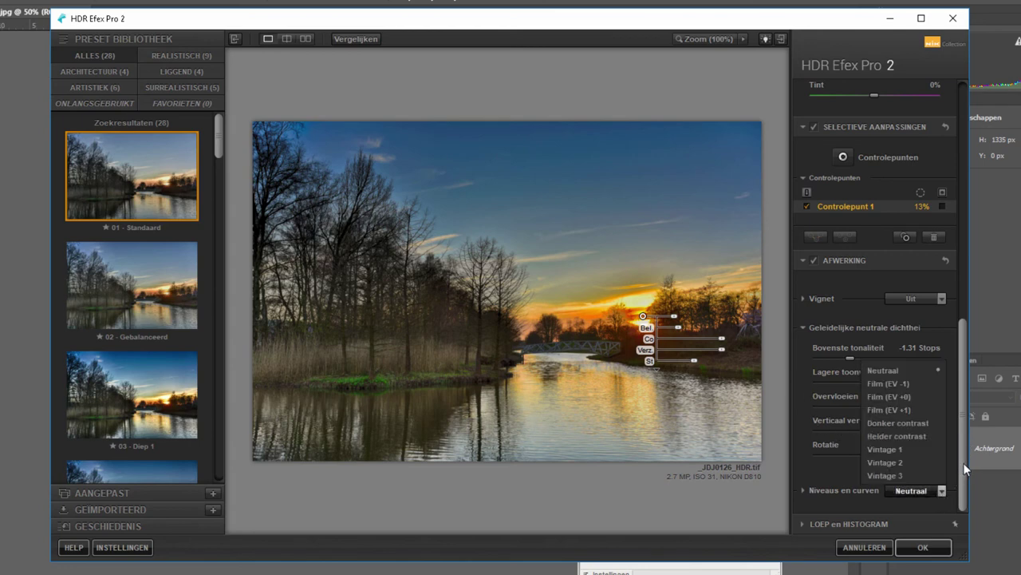
pyautogui.click(962, 463)
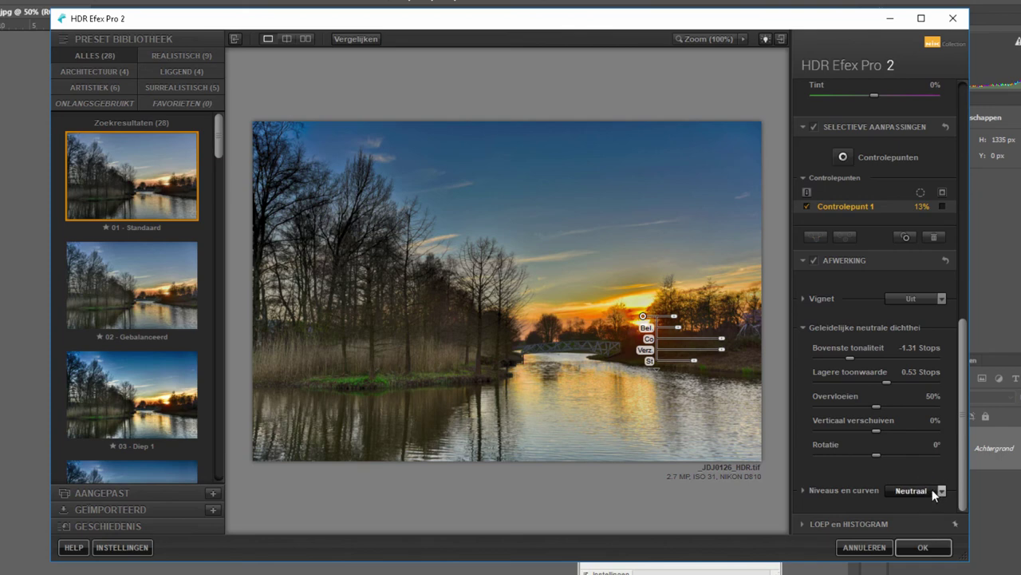
pyautogui.click(932, 489)
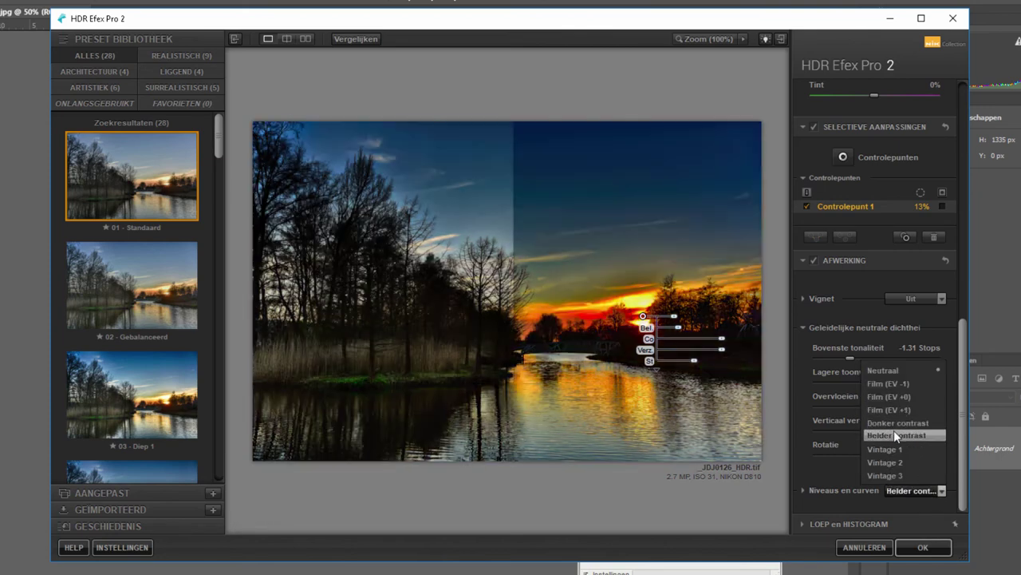
pyautogui.click(888, 369)
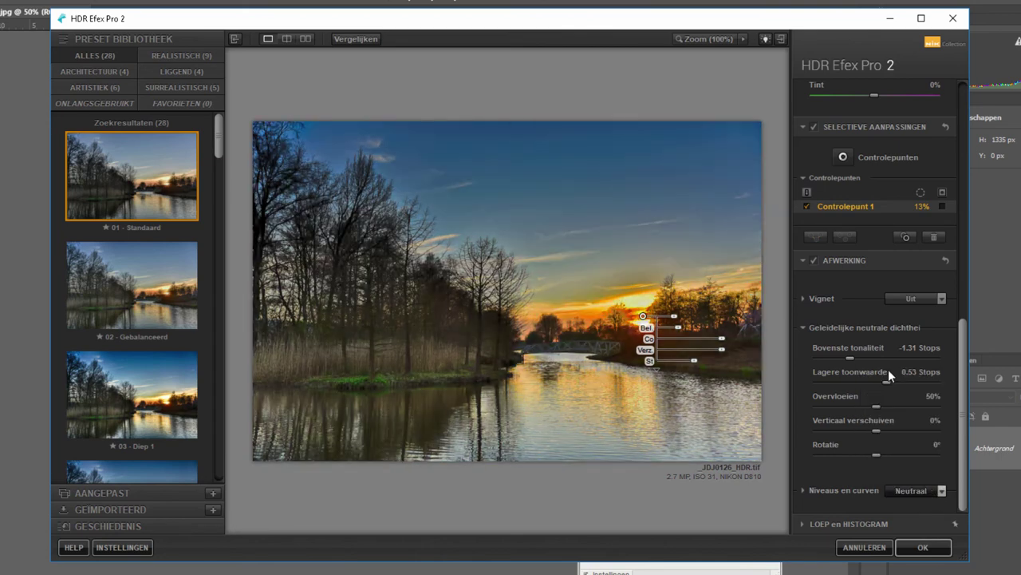
pyautogui.click(802, 260)
pyautogui.click(922, 547)
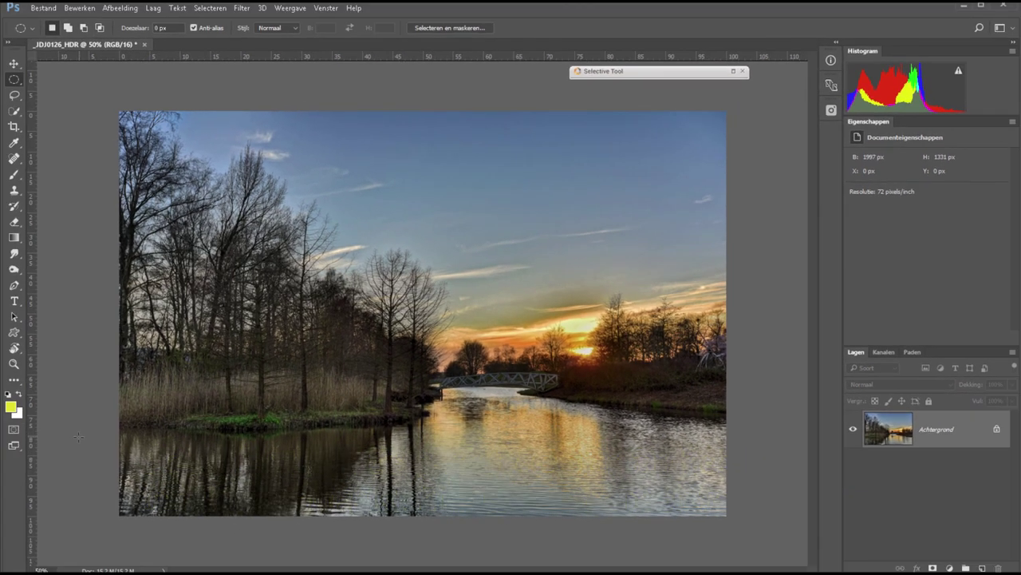
# Step: Load _JDJ0126 to _JDJ0130.jpg from D:\werkfoto's\nik\hdr into Samenvoegen tot HDR Pro
pyautogui.click(43, 8)
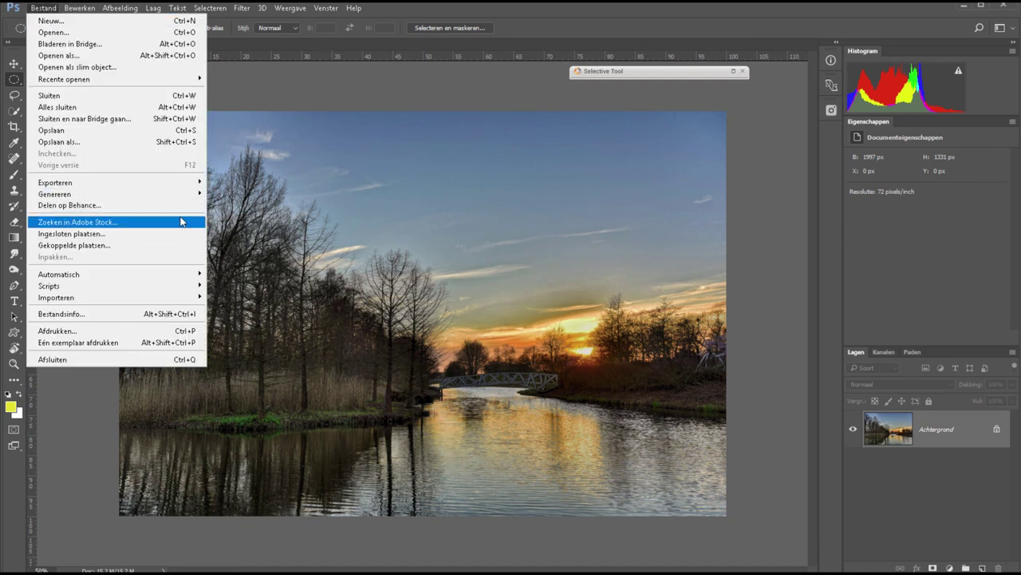
pyautogui.moveTo(59, 274)
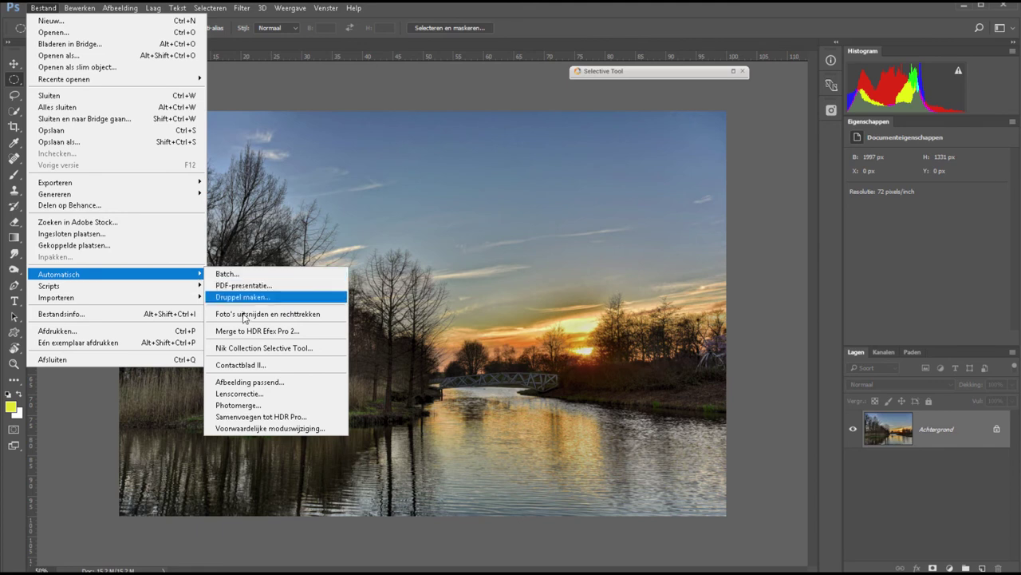
pyautogui.click(260, 417)
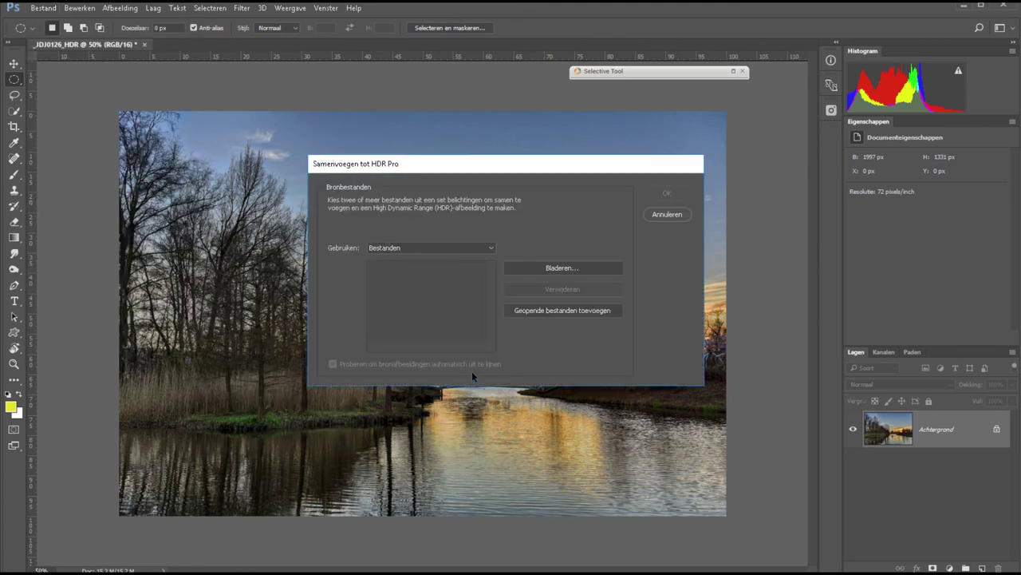
pyautogui.click(534, 267)
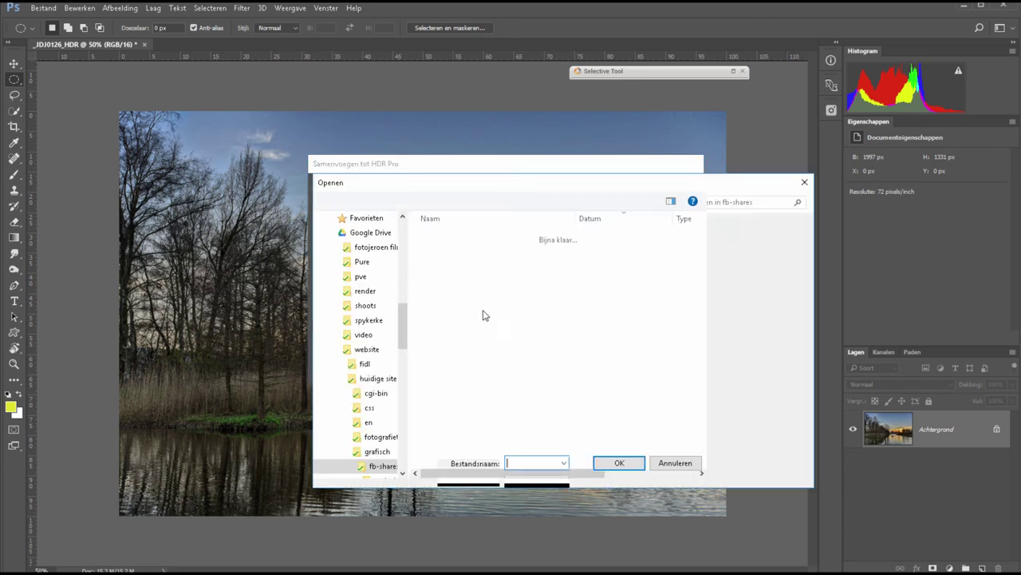
pyautogui.moveTo(402, 355); pyautogui.dragTo(402, 410)
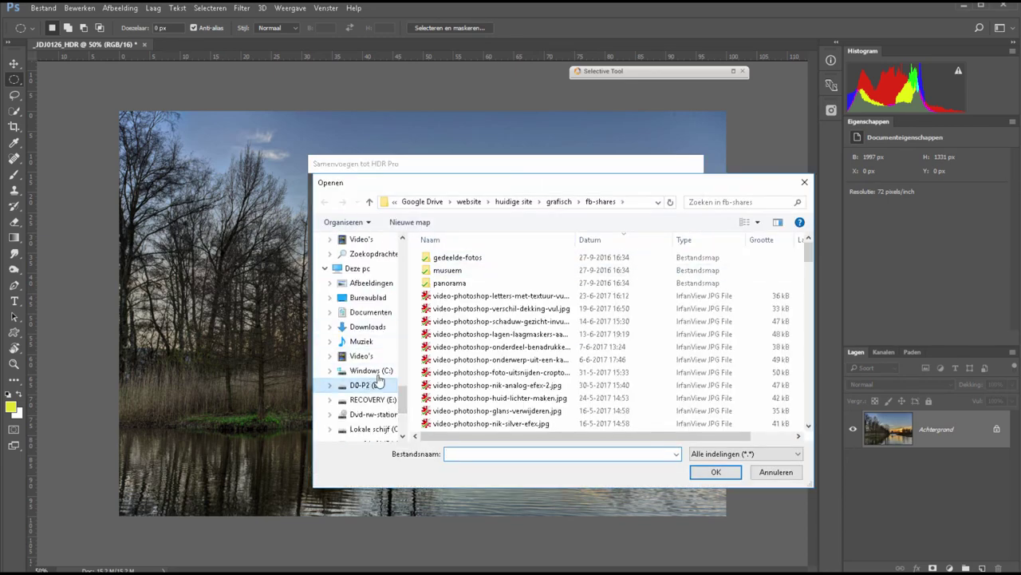
pyautogui.click(375, 385)
pyautogui.doubleClick(528, 335)
pyautogui.doubleClick(604, 272)
pyautogui.doubleClick(449, 264)
pyautogui.keyDown('shift'); pyautogui.click(748, 255); pyautogui.keyUp('shift')
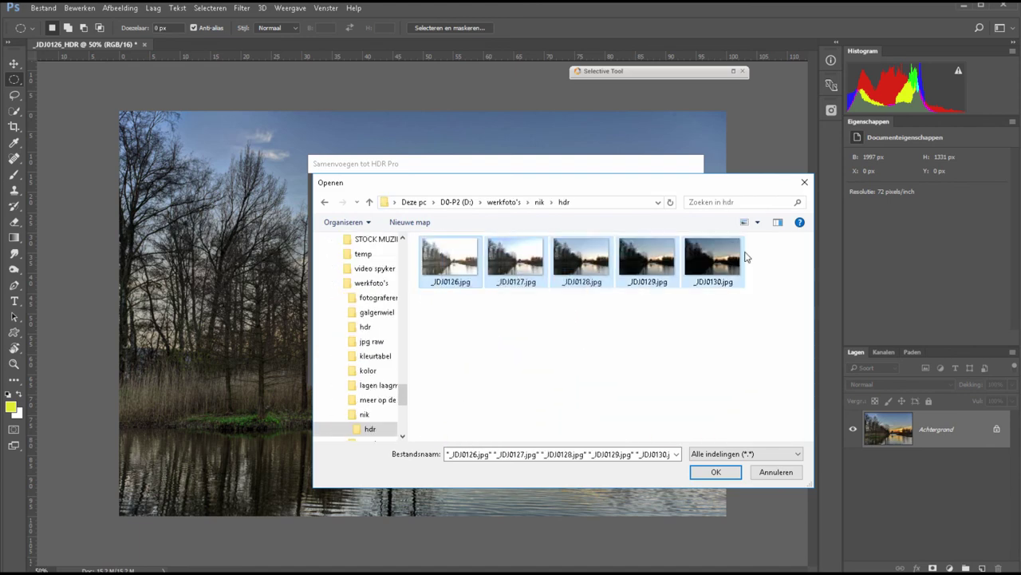
pyautogui.click(716, 472)
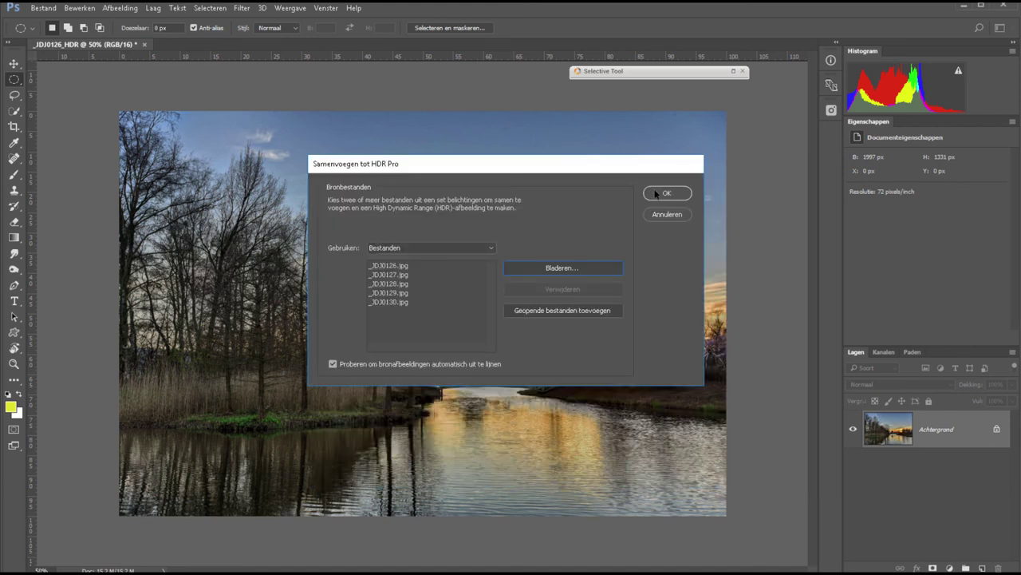
# Step: Create a 16-bit Lokale aanpassing HDR with gamma 1.29, shadows -28%, highlights -46%, detail 62%
pyautogui.click(660, 194)
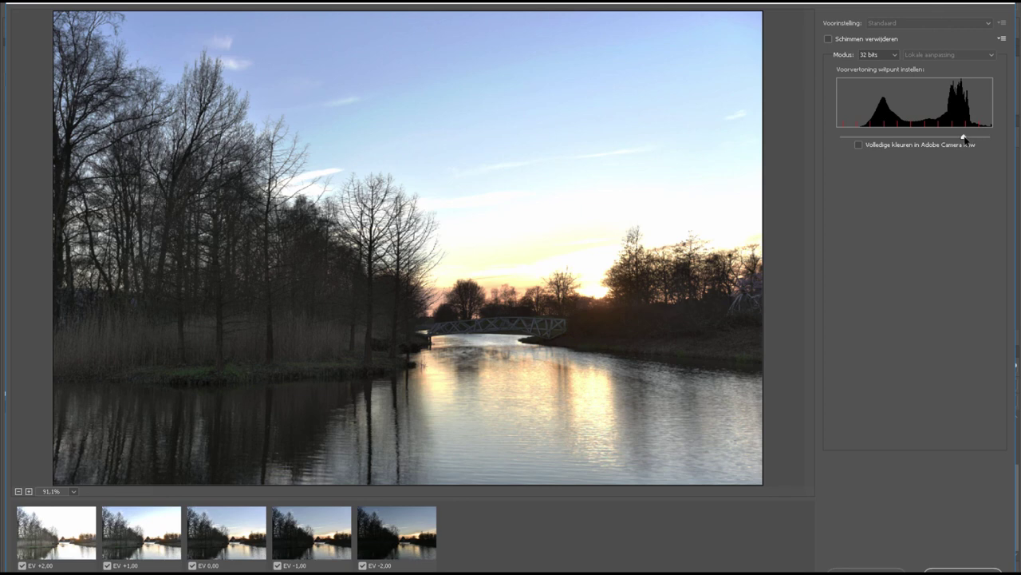
pyautogui.moveTo(964, 138); pyautogui.dragTo(987, 140)
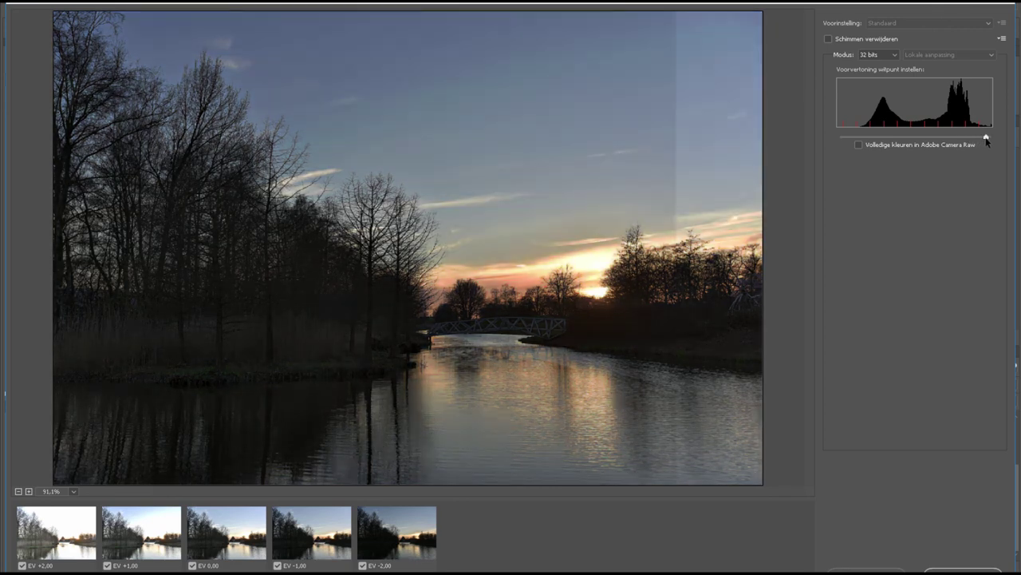
pyautogui.click(874, 55)
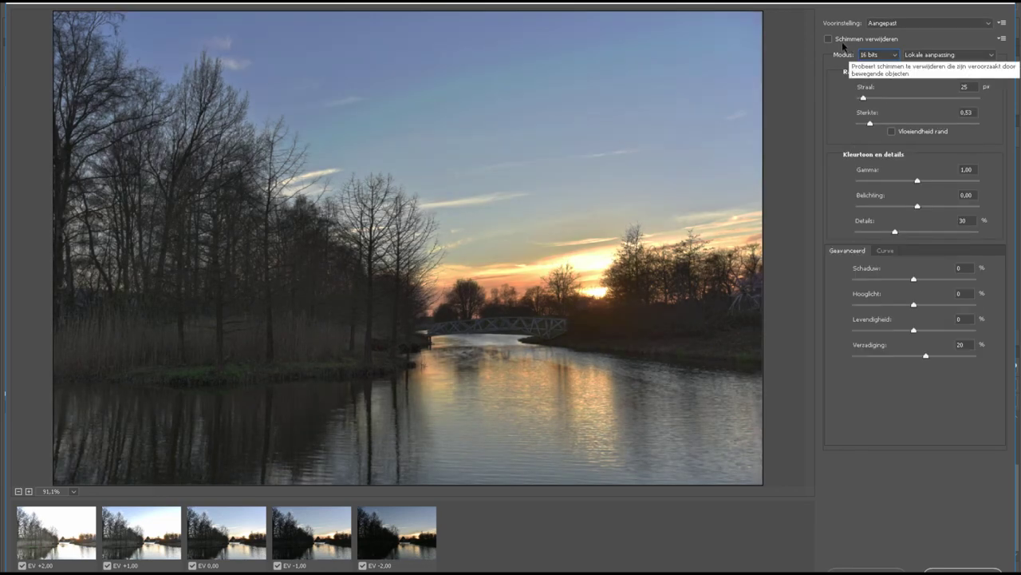
pyautogui.moveTo(914, 280); pyautogui.dragTo(897, 279)
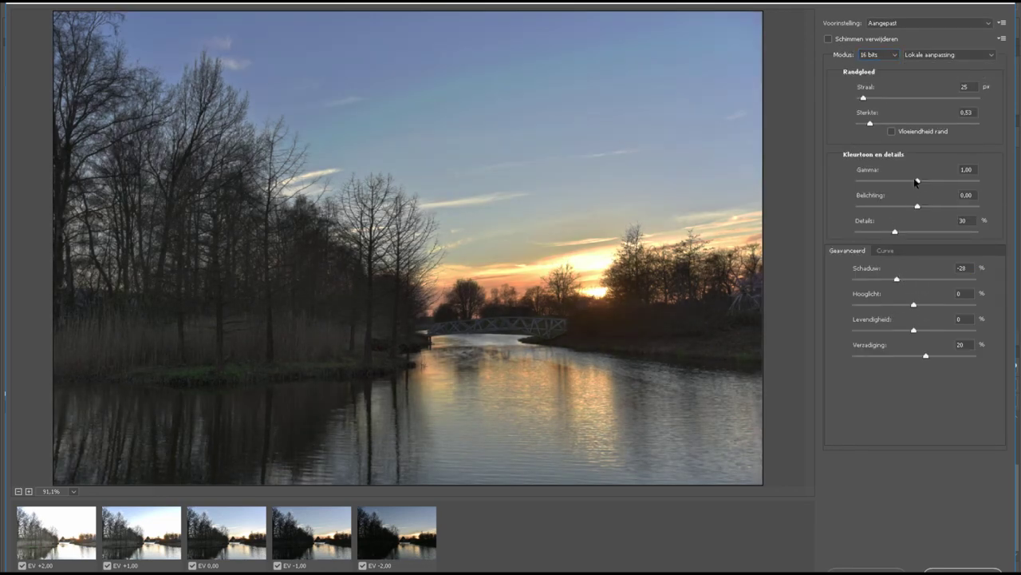
pyautogui.moveTo(918, 180)
pyautogui.mouseDown()
pyautogui.moveTo(905, 180)
pyautogui.moveTo(904, 231)
pyautogui.moveTo(917, 206)
pyautogui.mouseUp()
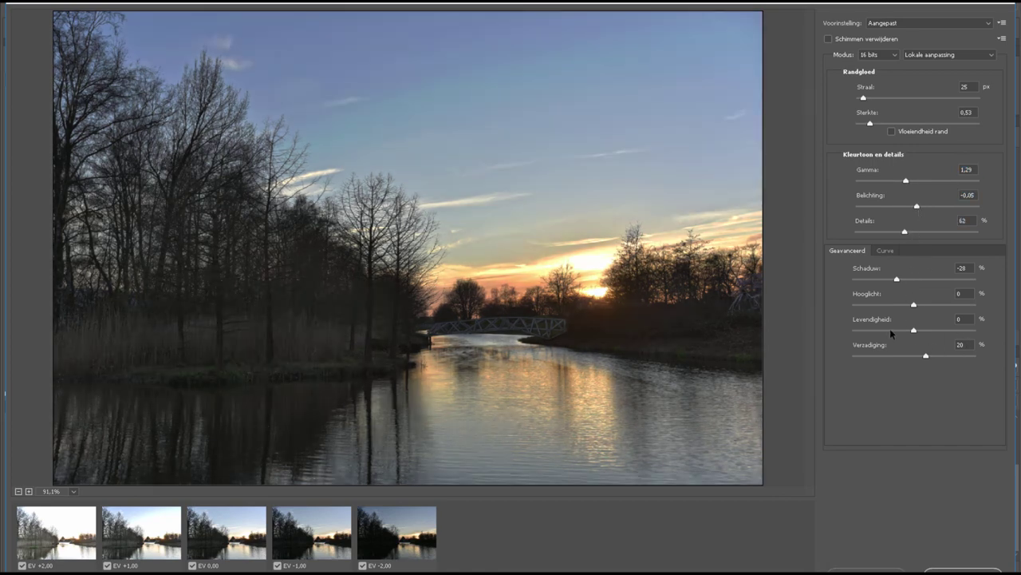
pyautogui.click(886, 305)
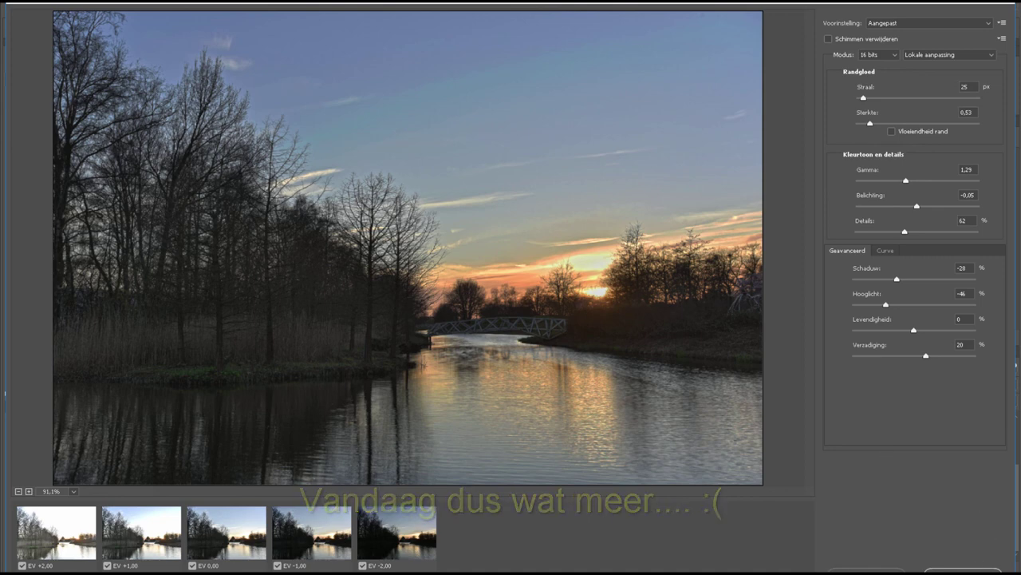
pyautogui.click(943, 559)
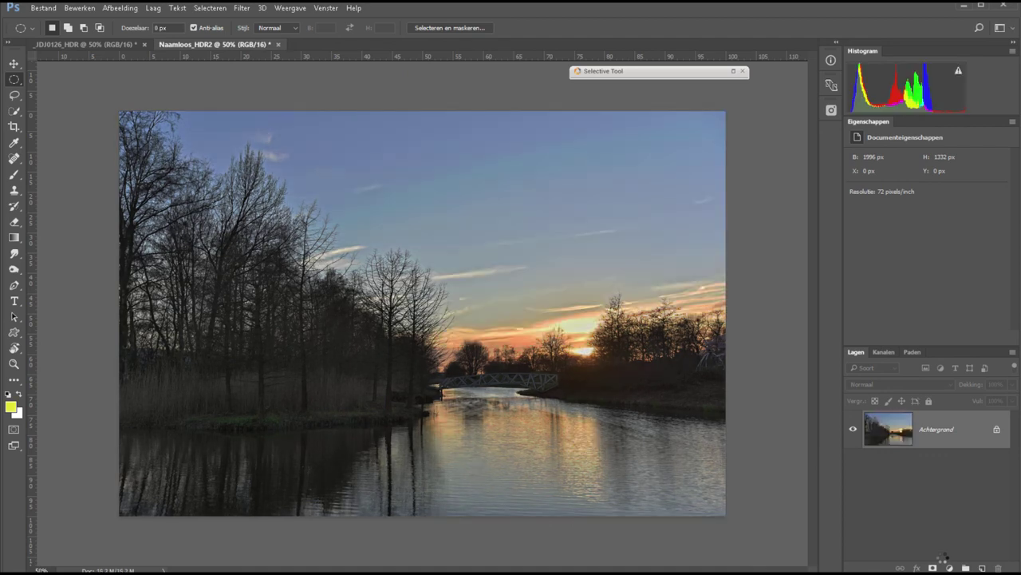
# Step: Switch to the _JDJ0126_HDR document with Ctrl+Tab to compare both versions
pyautogui.hotkey('ctrl', 'Tab')
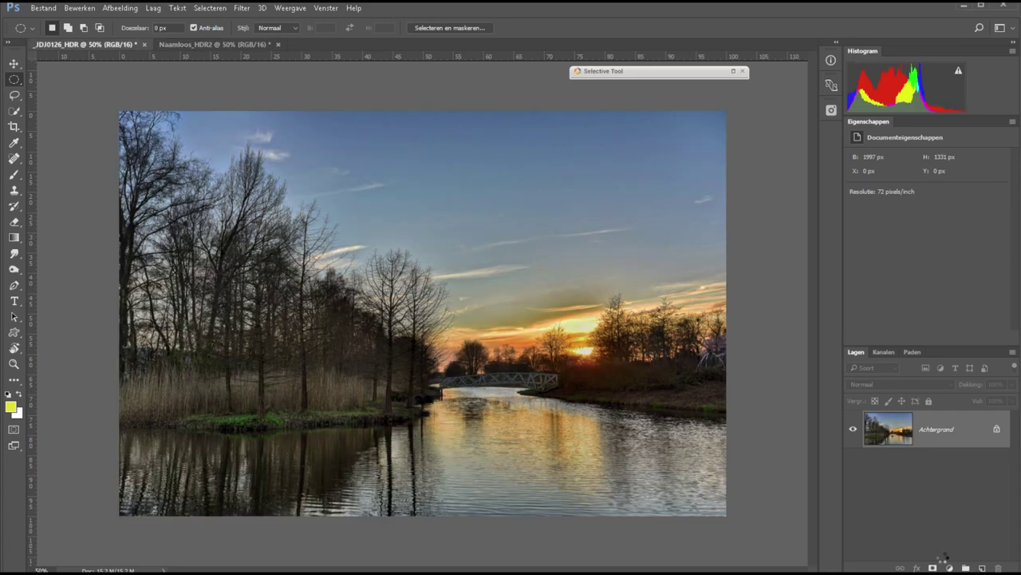